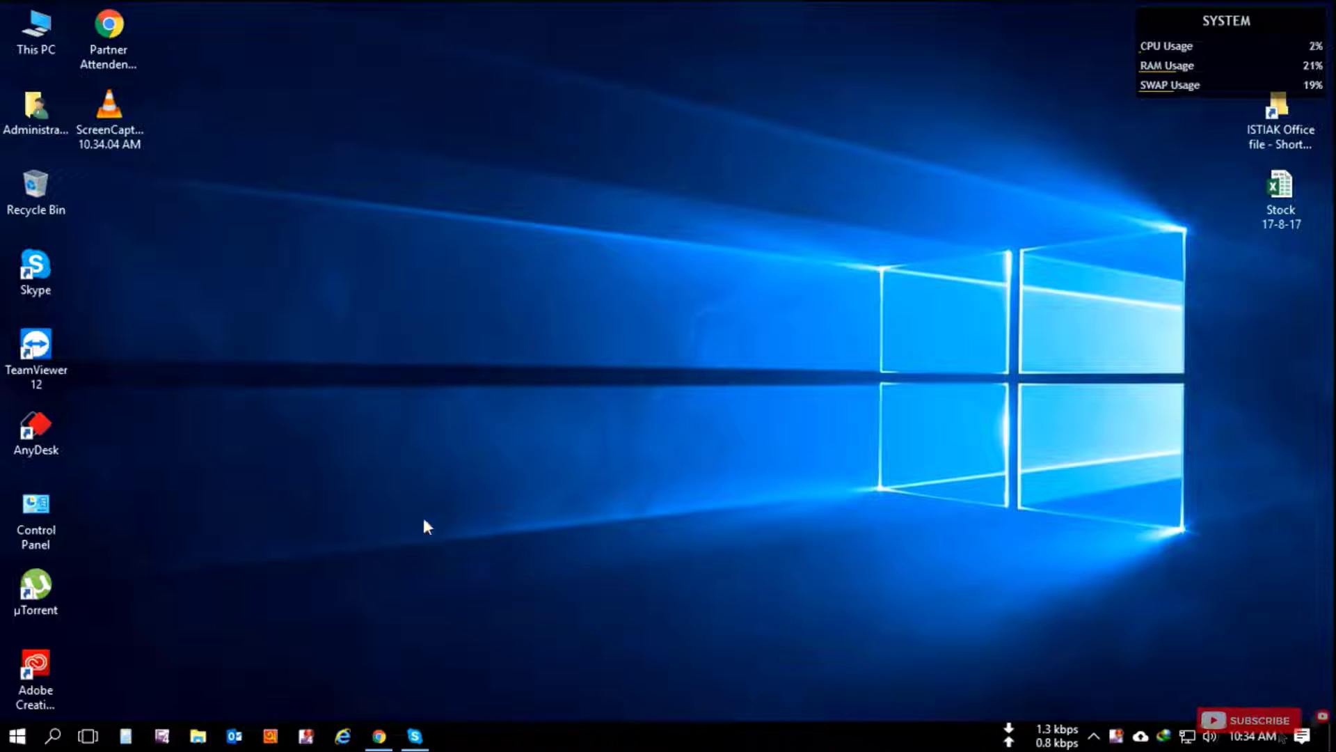
Step: Create a new Microsoft Excel Worksheet on the desktop, keeping its default name
right_click(332, 312)
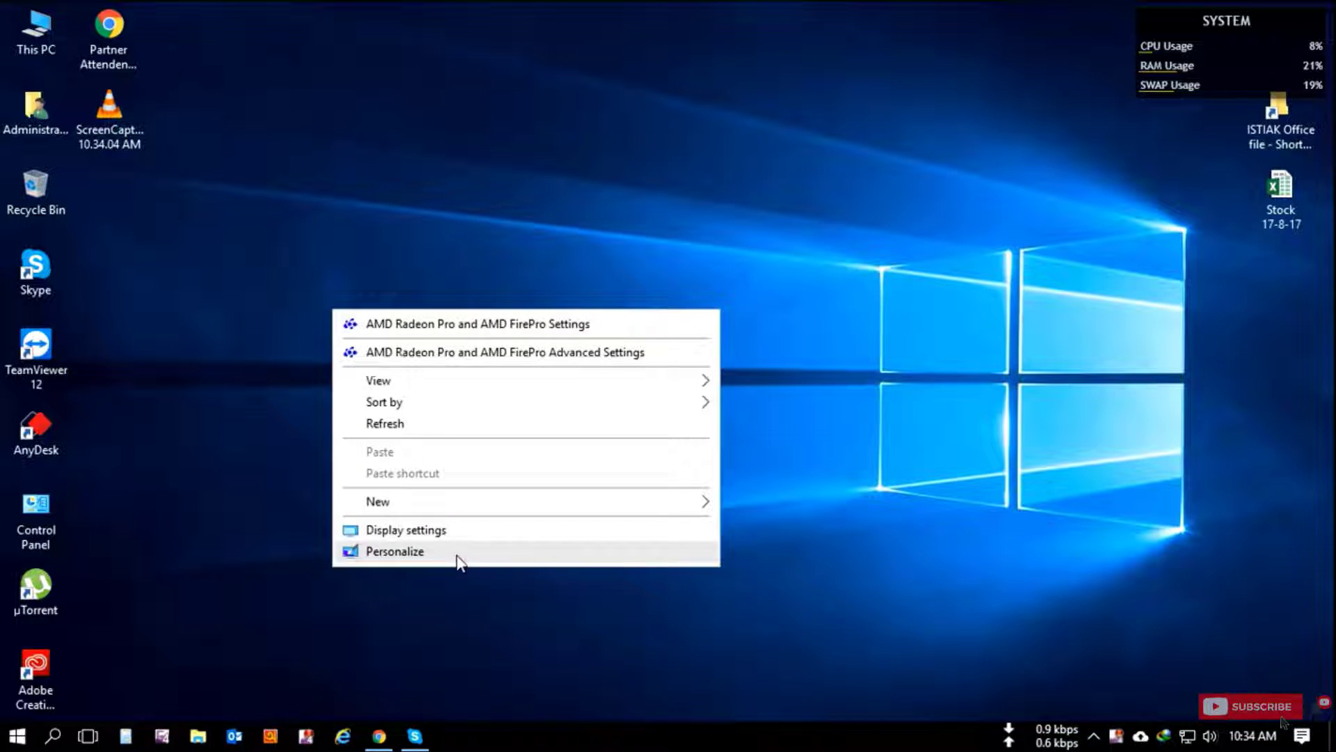
mouse_move(575, 507)
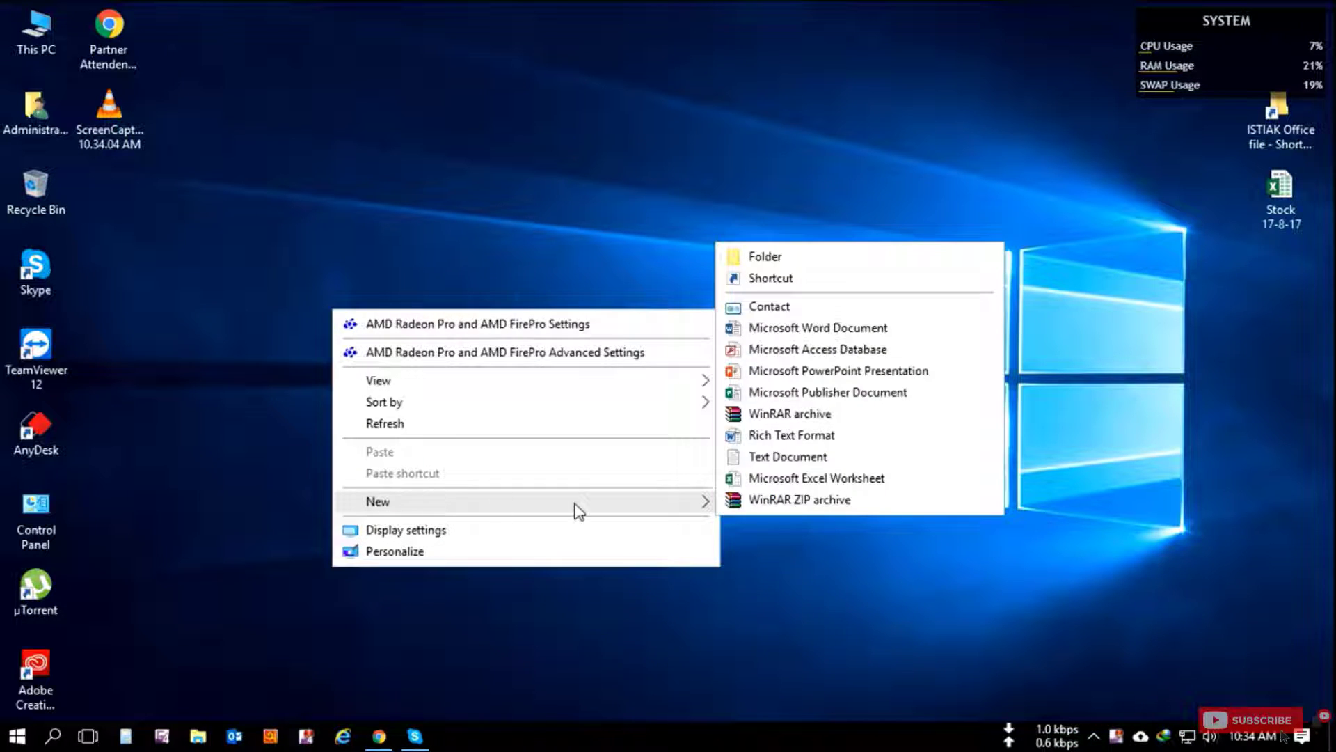
click(808, 476)
key(Return)
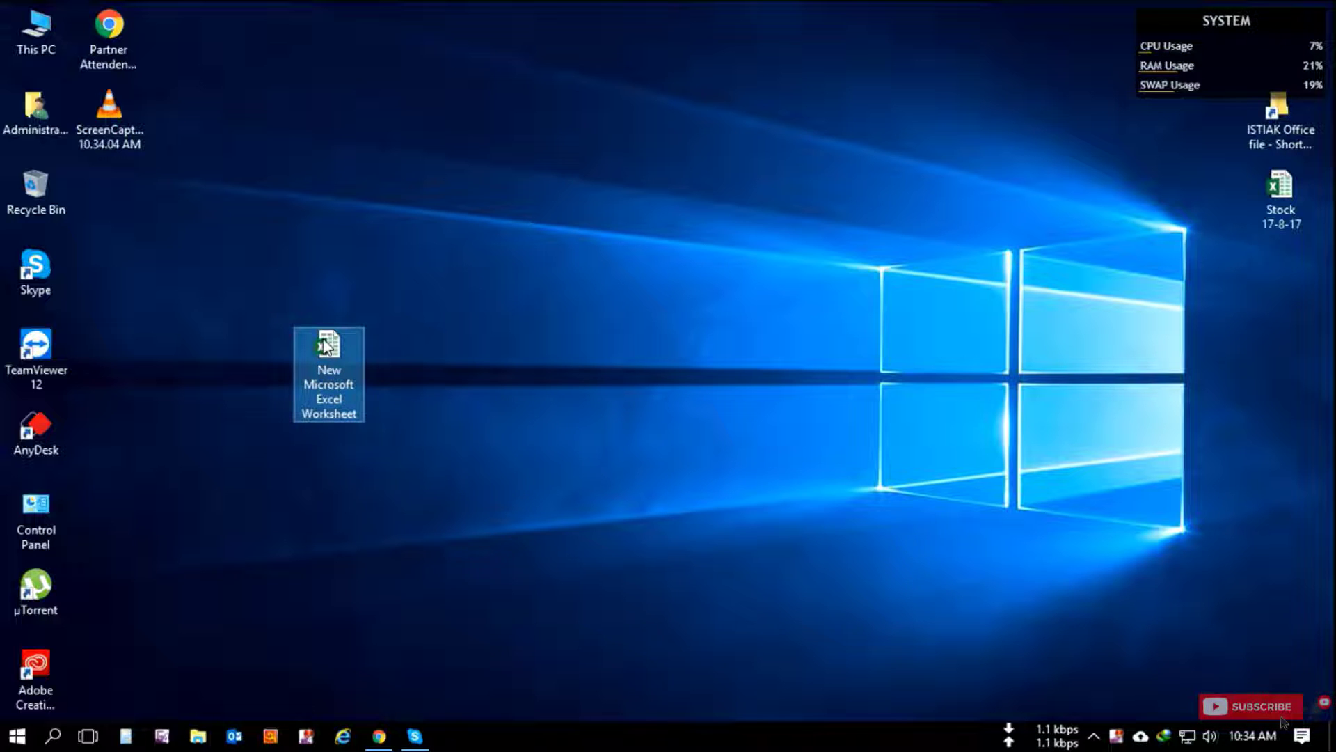
Step: Open the new worksheet in Excel and view File > Account product information
double_click(324, 348)
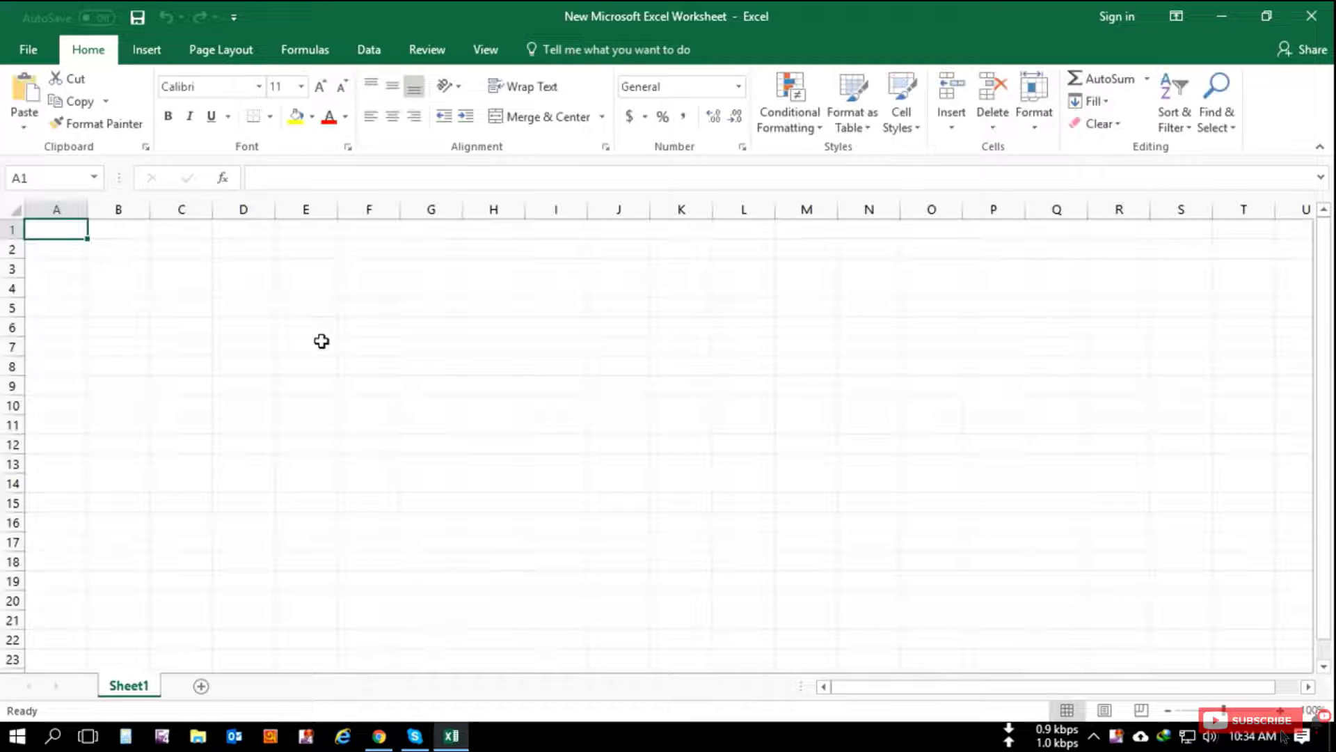
click(38, 55)
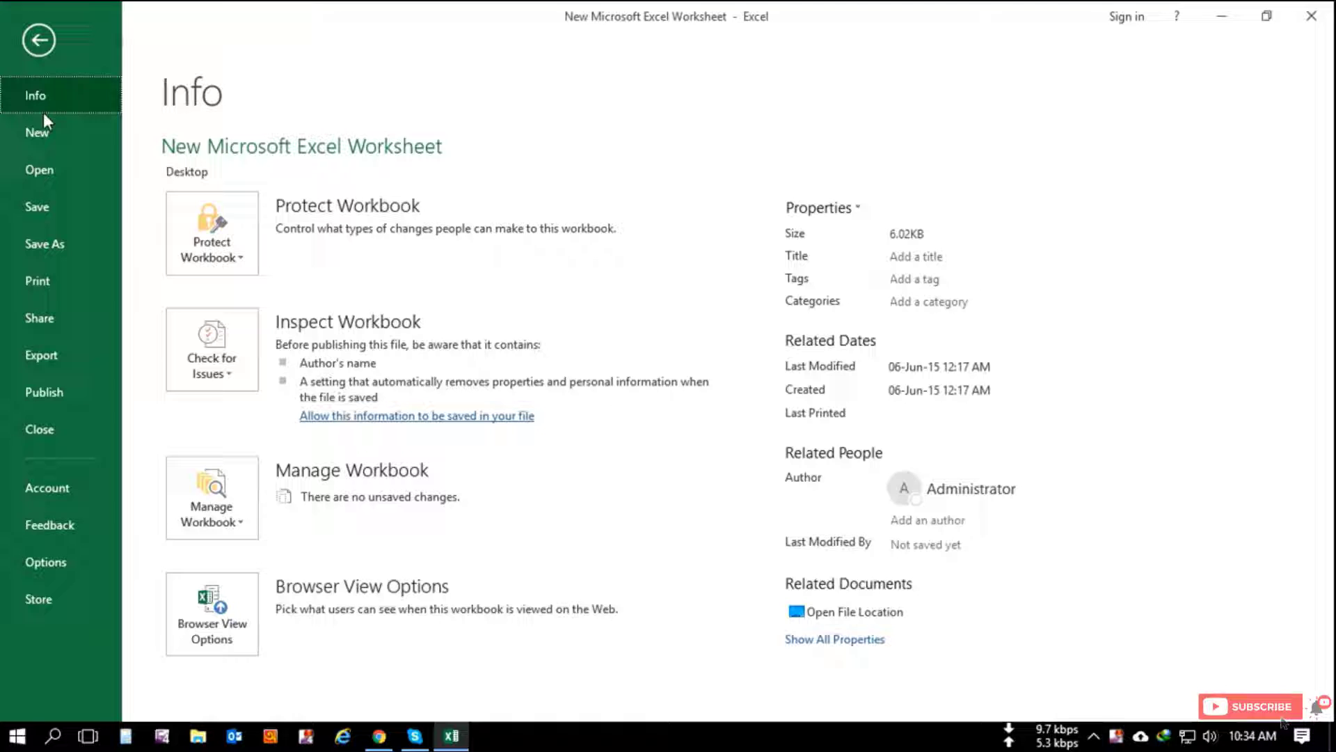
click(46, 486)
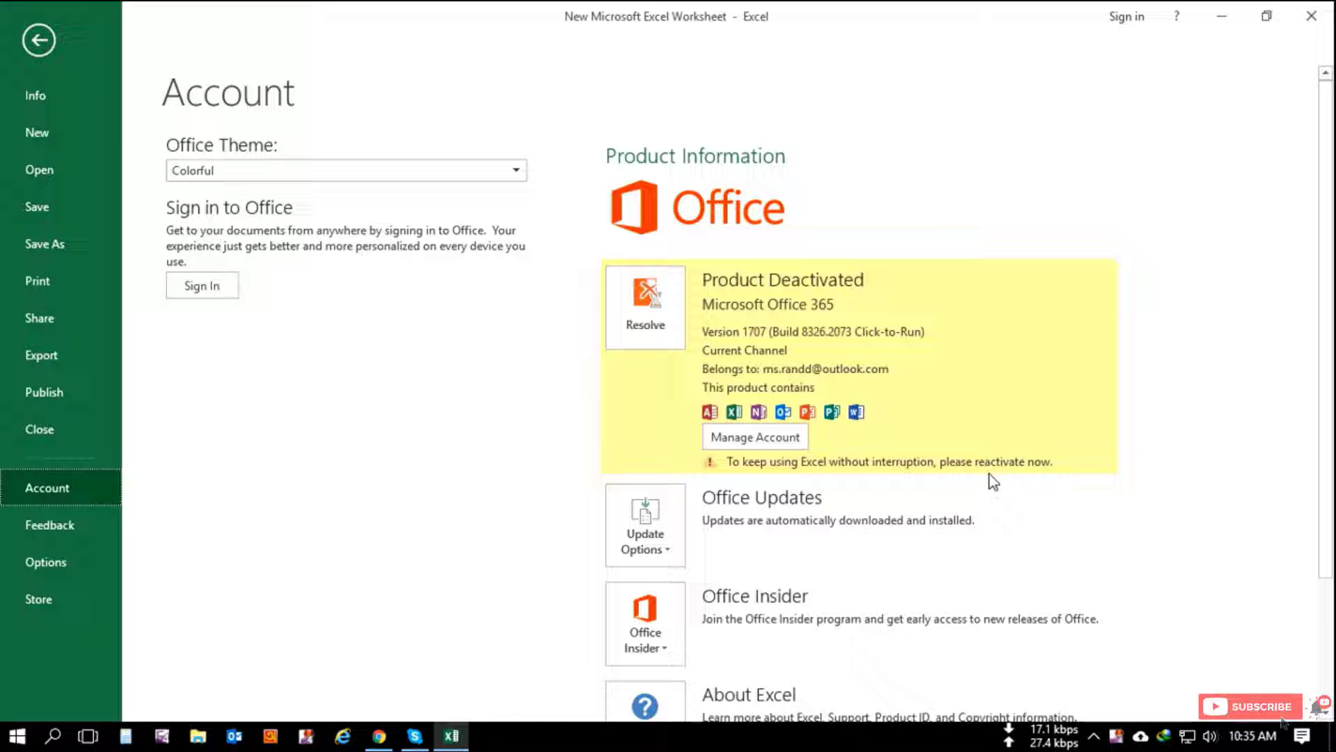
Step: Try the Buy option under Resolve, then close the Office purchase page
click(646, 328)
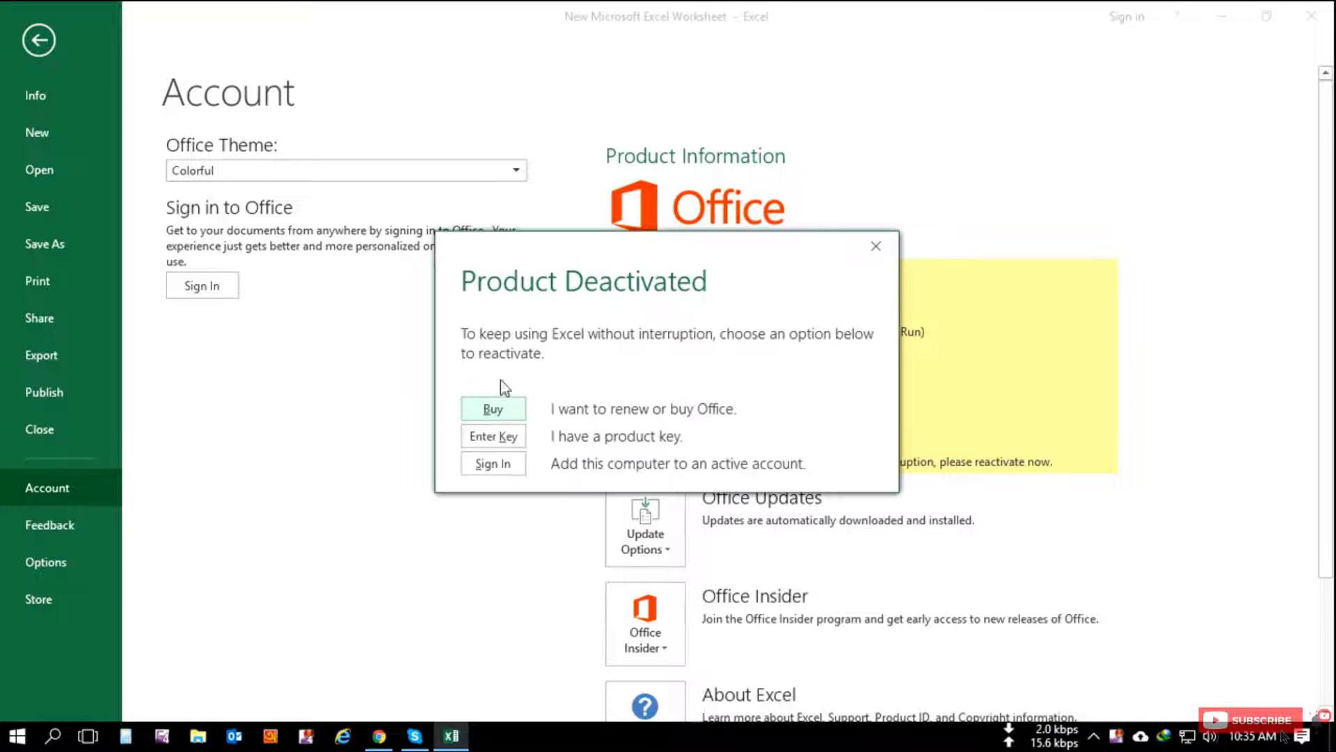
click(494, 410)
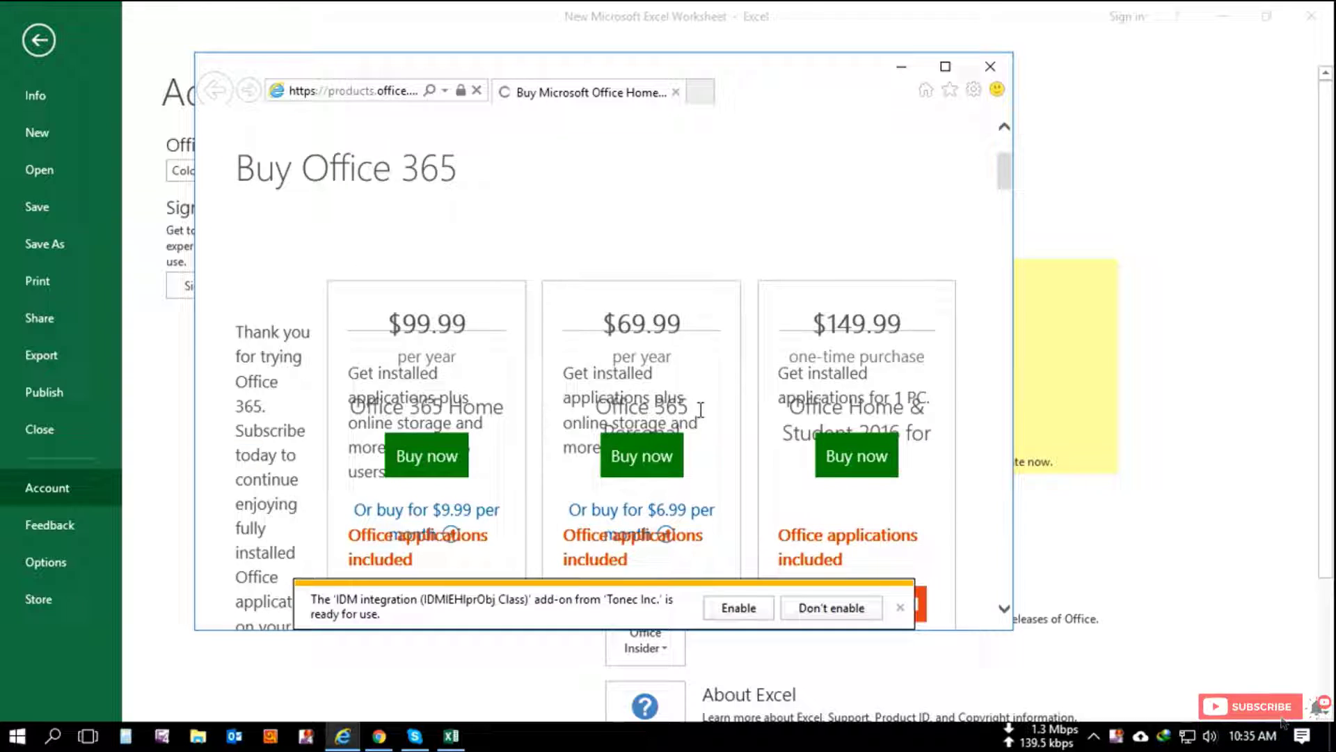
click(992, 73)
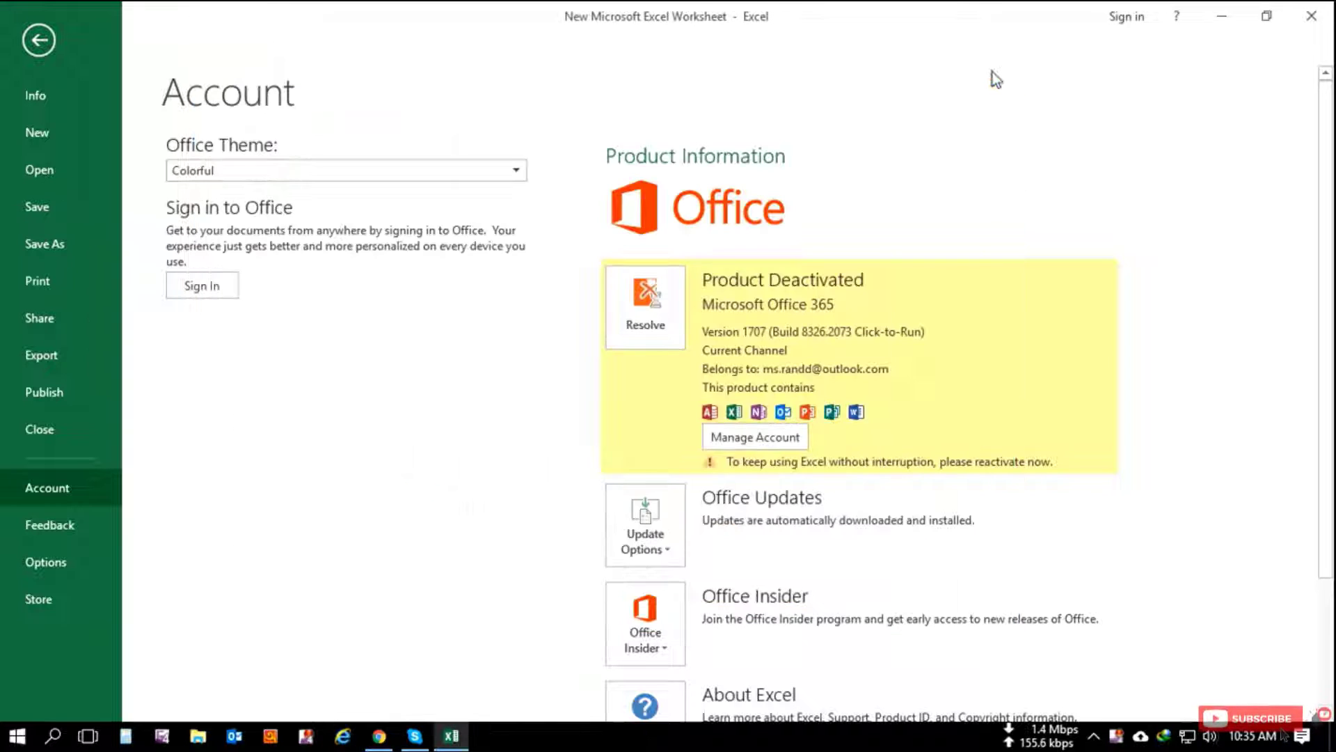
Step: Try reactivating with a product key, then close the product key prompt
click(653, 312)
click(505, 438)
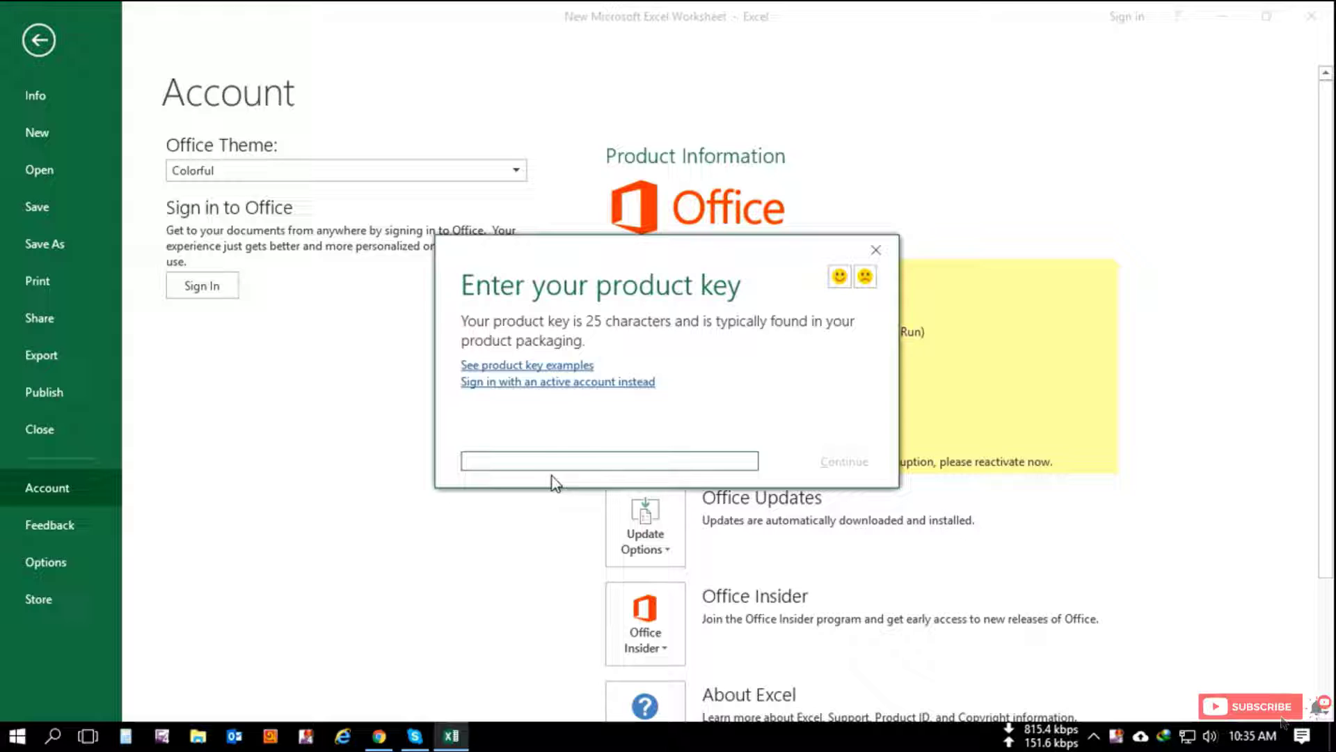
click(580, 462)
click(876, 249)
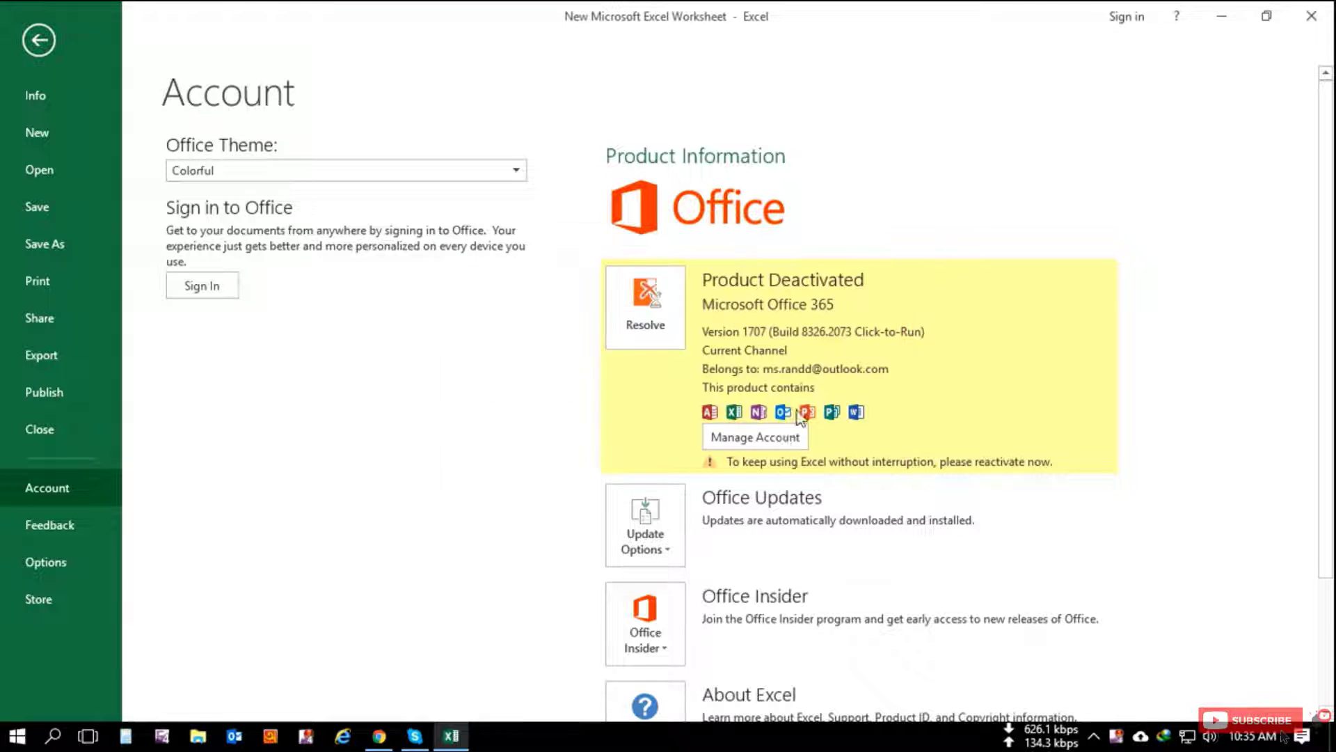
Step: Try the Sign In reactivation option, then close the Office sign-in prompt
click(647, 327)
click(504, 467)
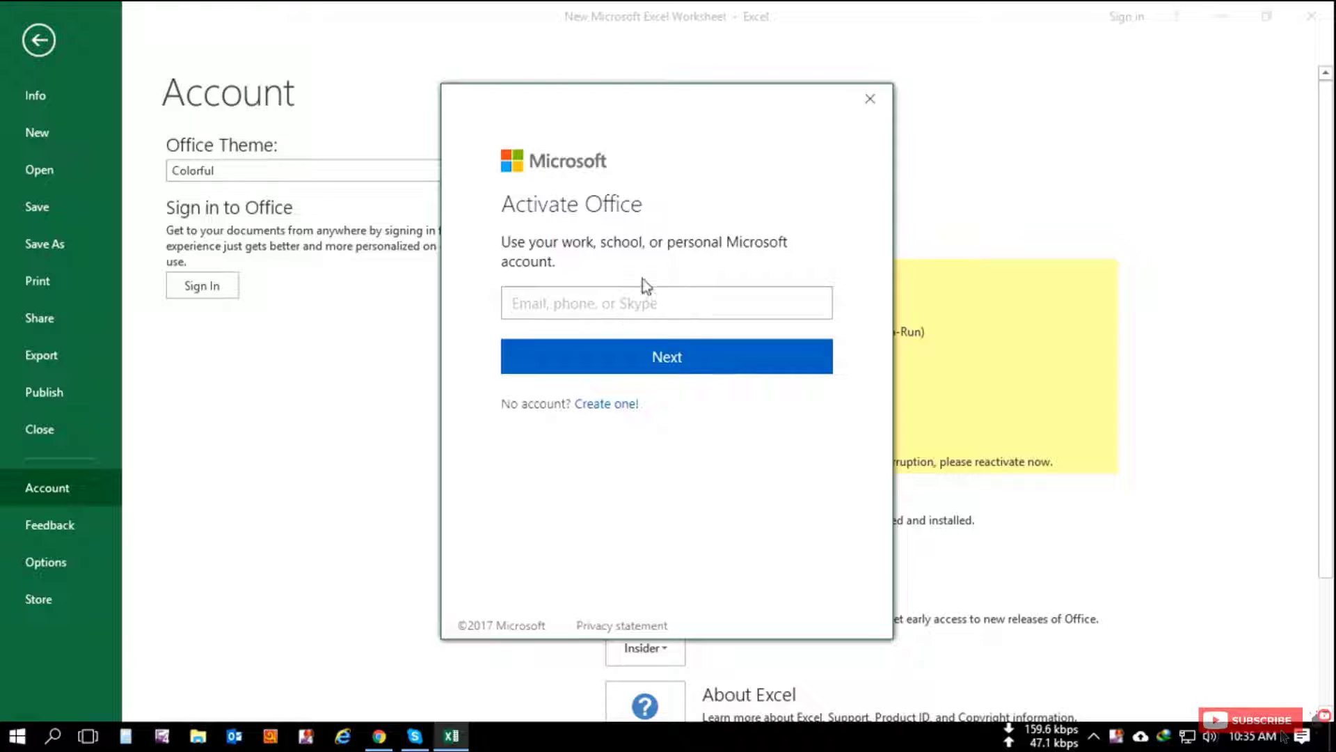
click(871, 99)
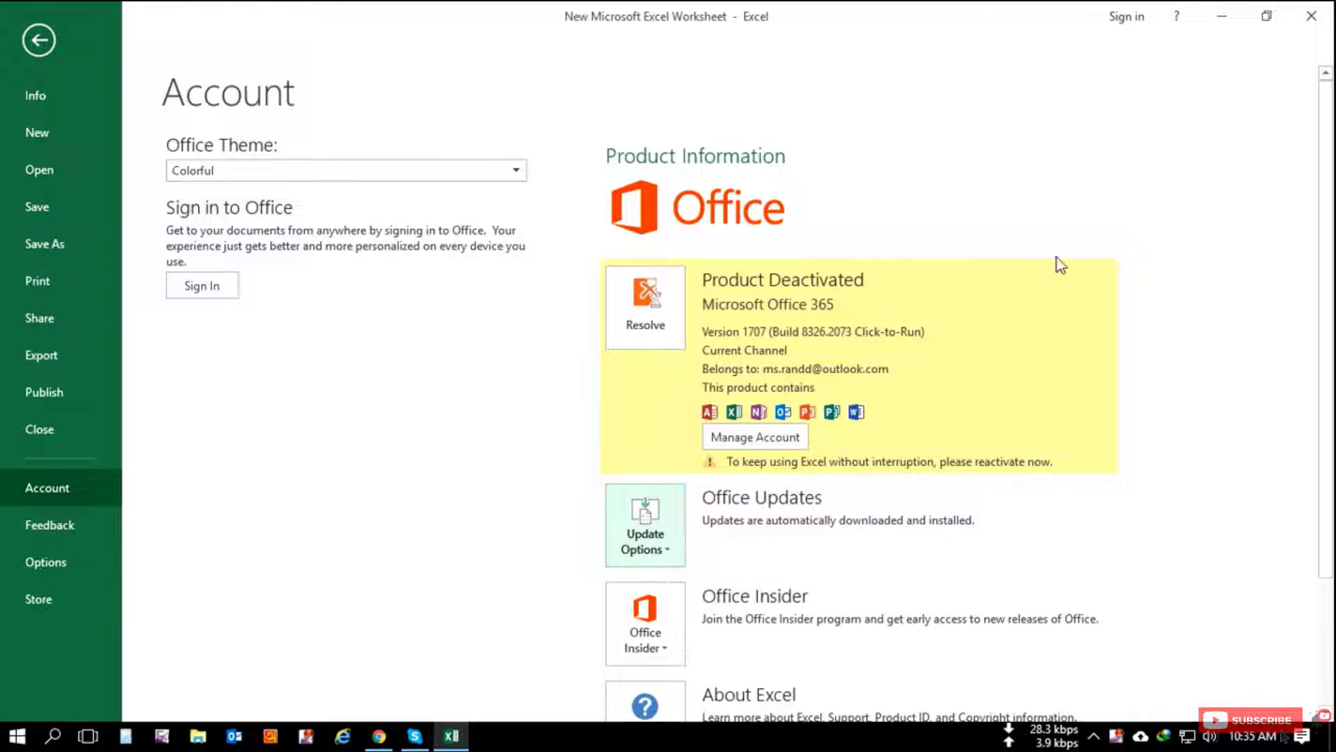
Step: Leave the Account page, close Excel and refresh the desktop
key(Escape)
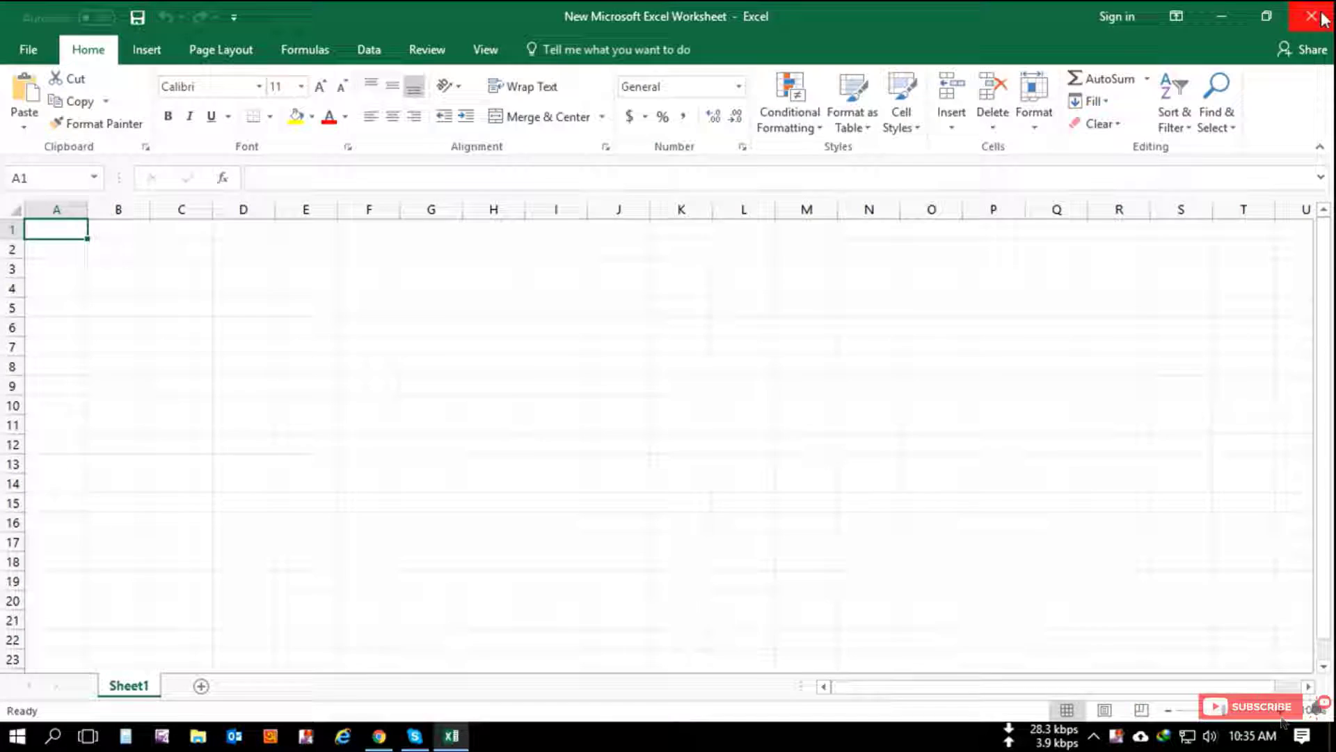
click(1311, 16)
right_click(534, 253)
click(630, 370)
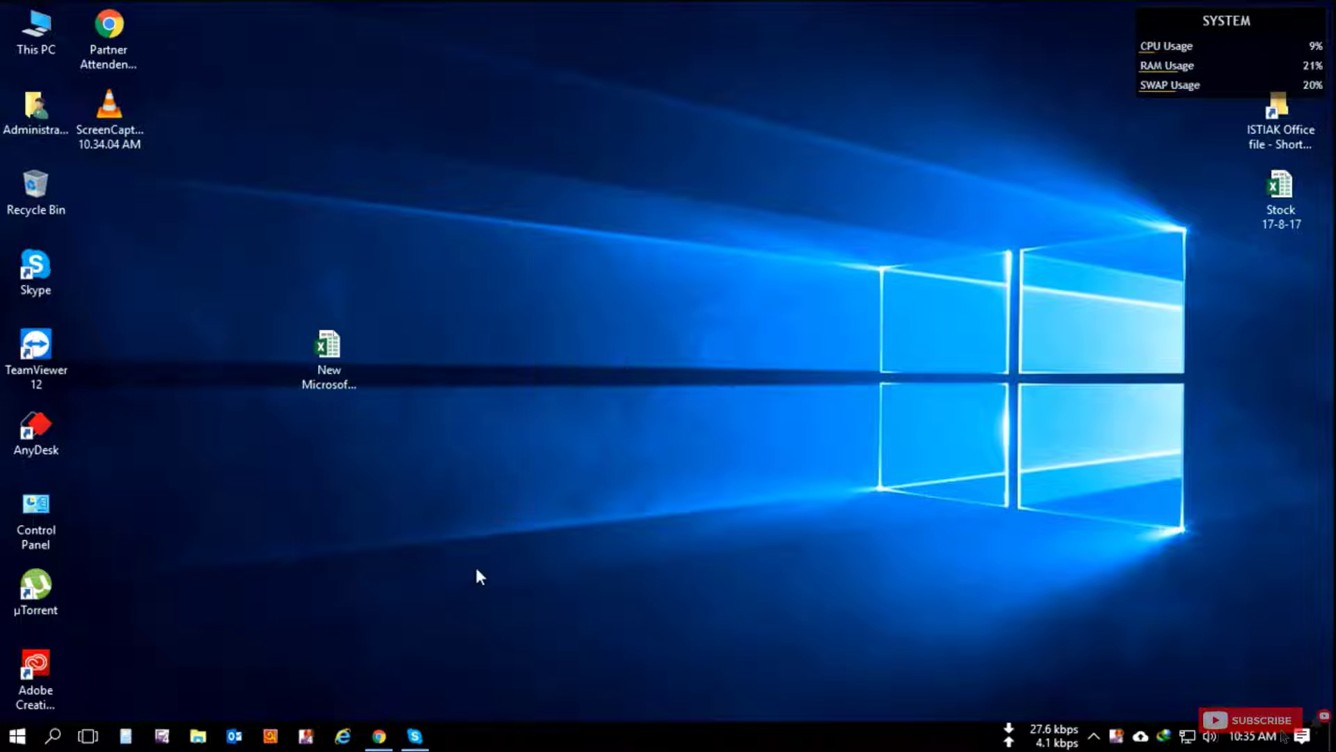
Step: In Chrome, go to the Office My Account page via office.com/myaccount
click(379, 736)
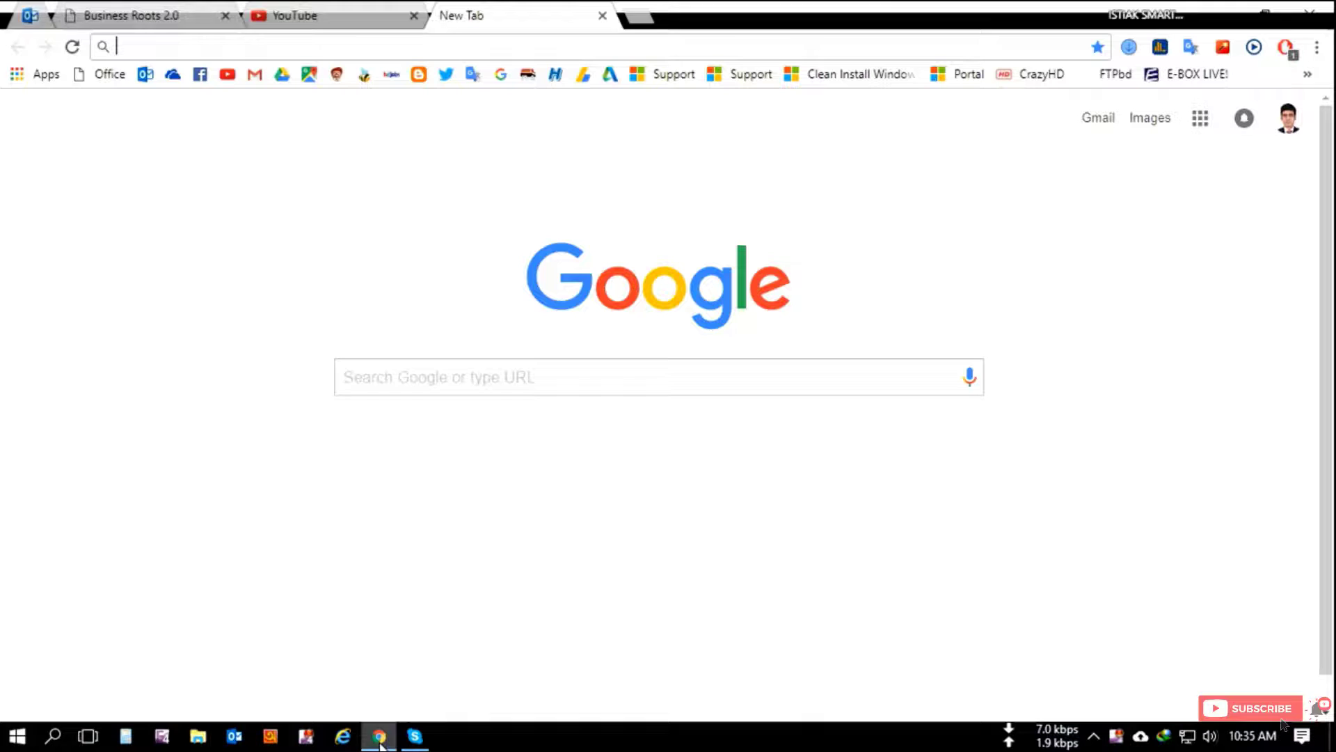
click(548, 47)
text(offi)
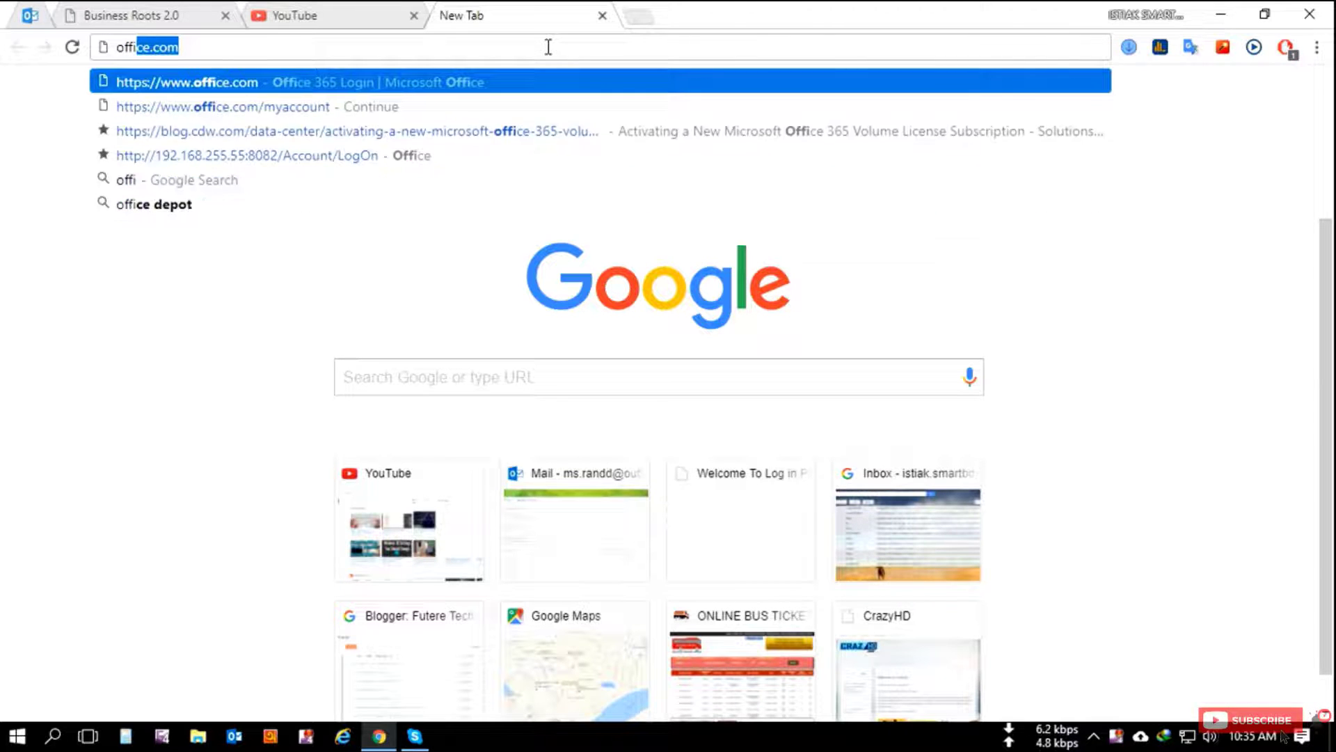
text(ce.com)
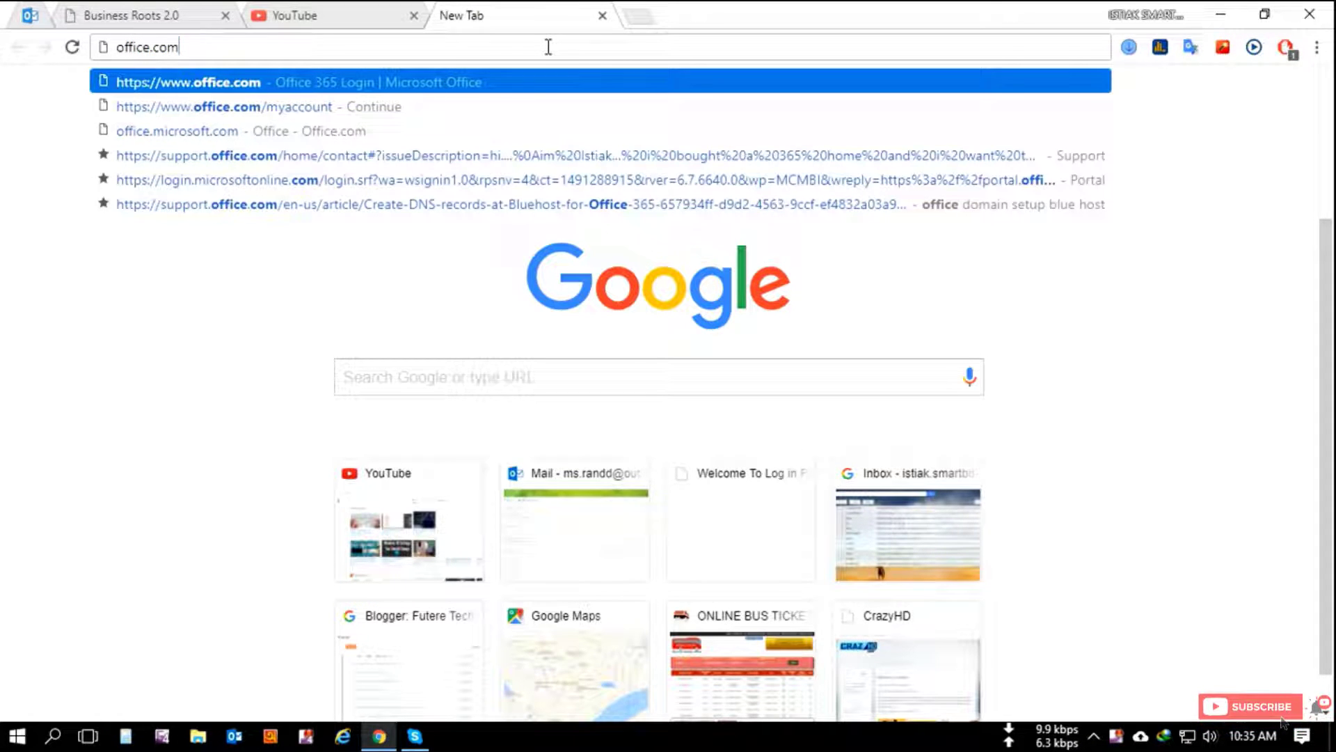
text(/my)
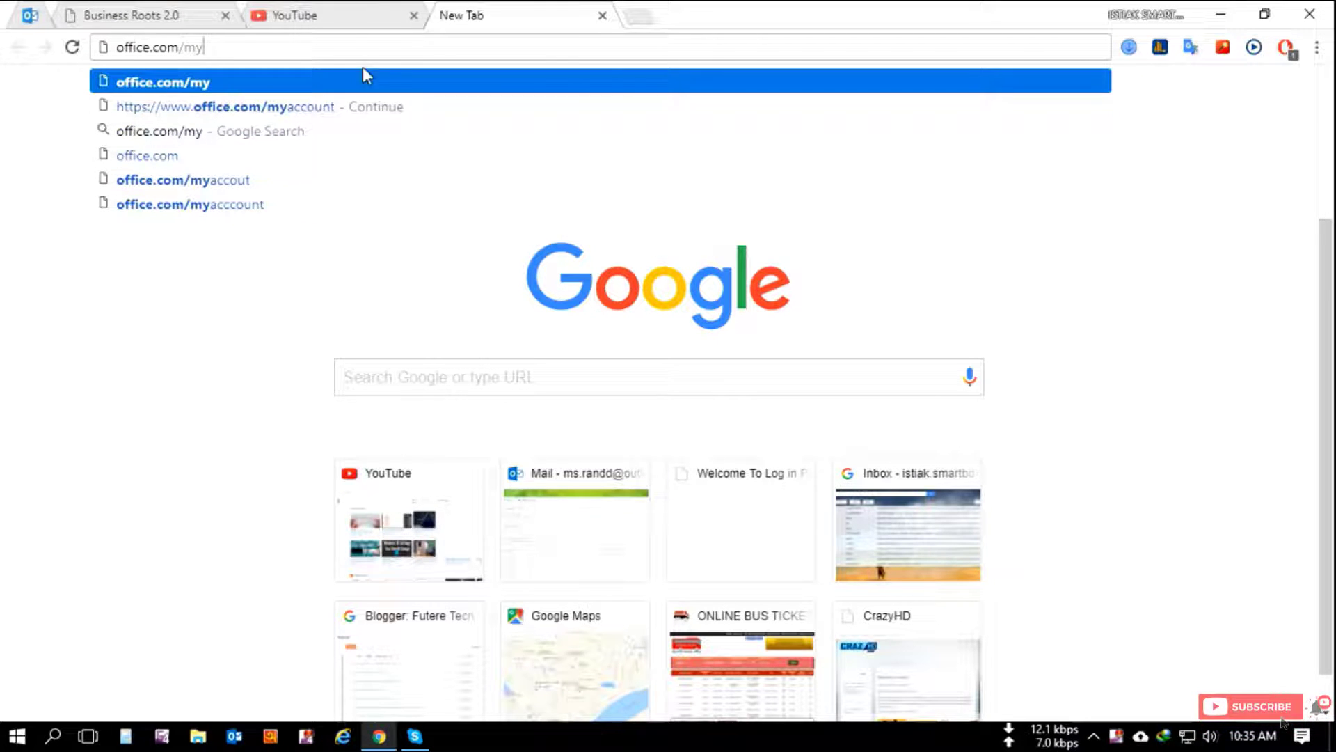
click(304, 108)
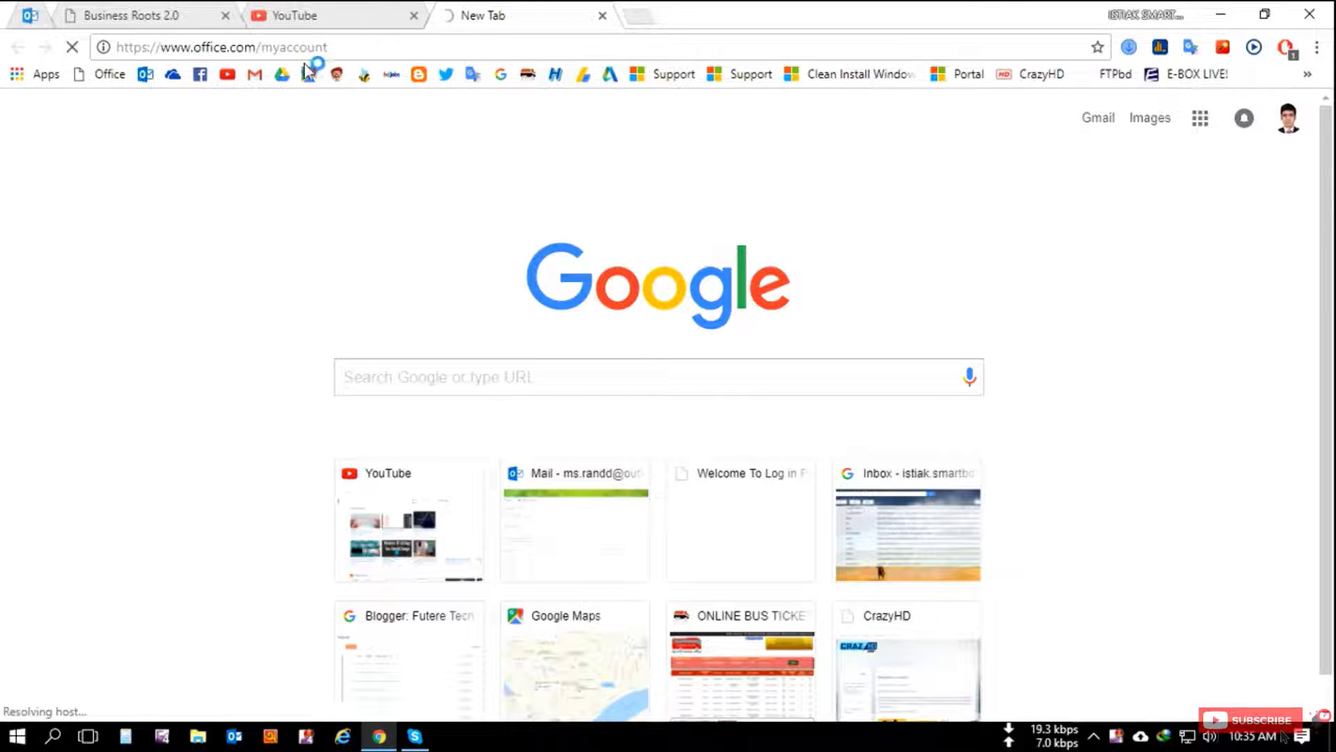
drag(330, 47, 104, 47)
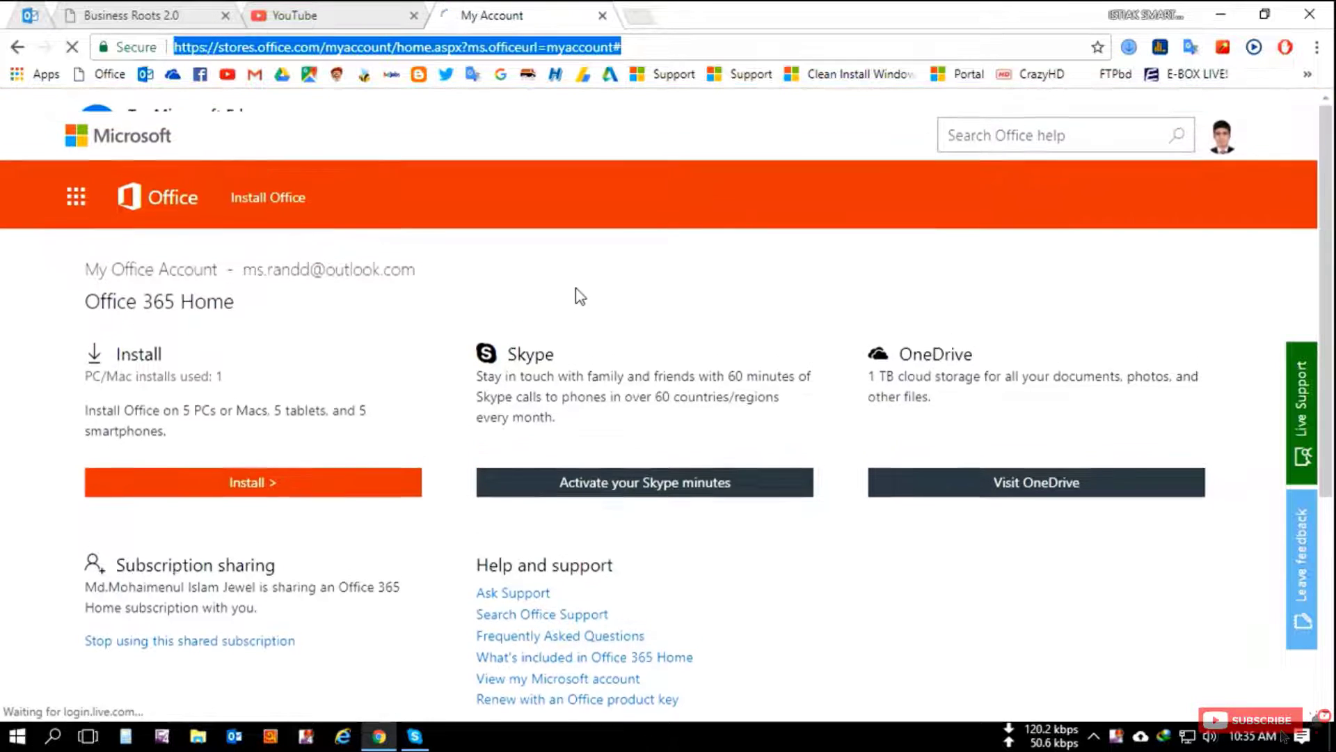
Step: Open the Office 365 Home Install page showing the one Windows 8 Pro install
click(599, 326)
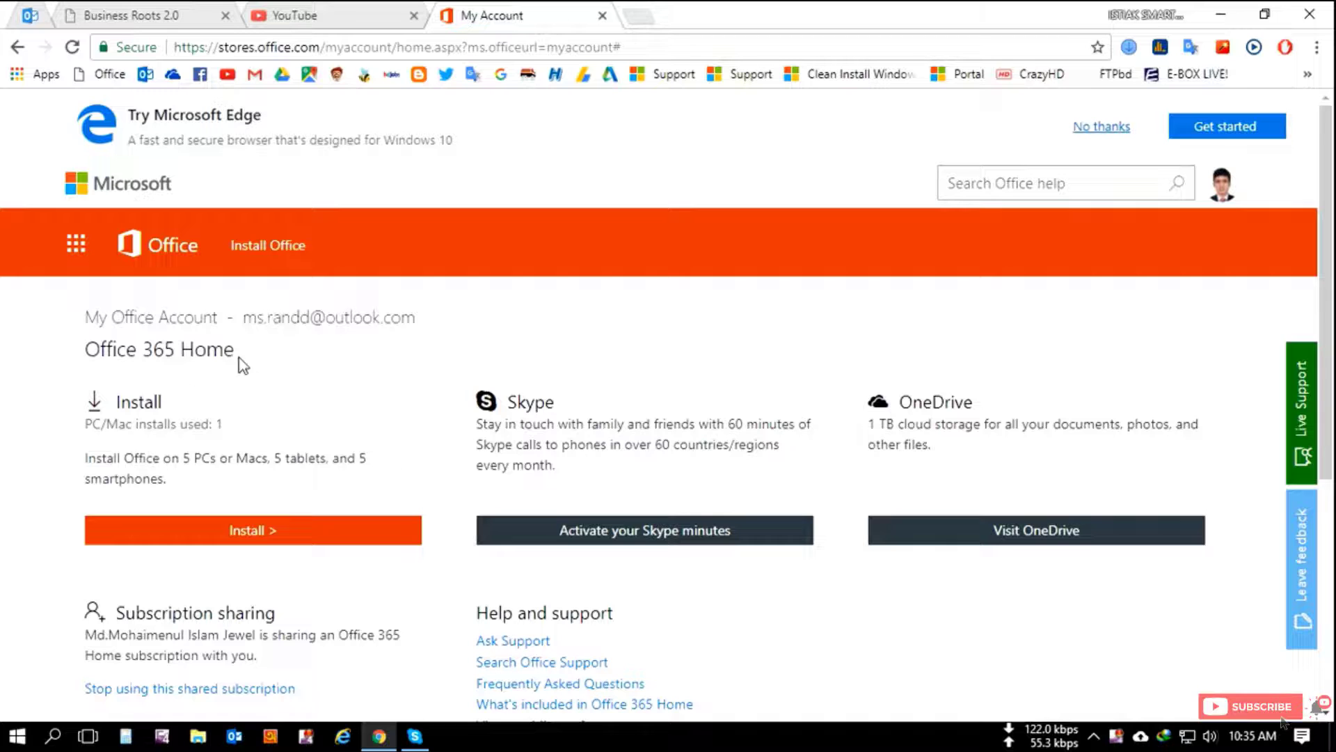
drag(261, 355, 84, 350)
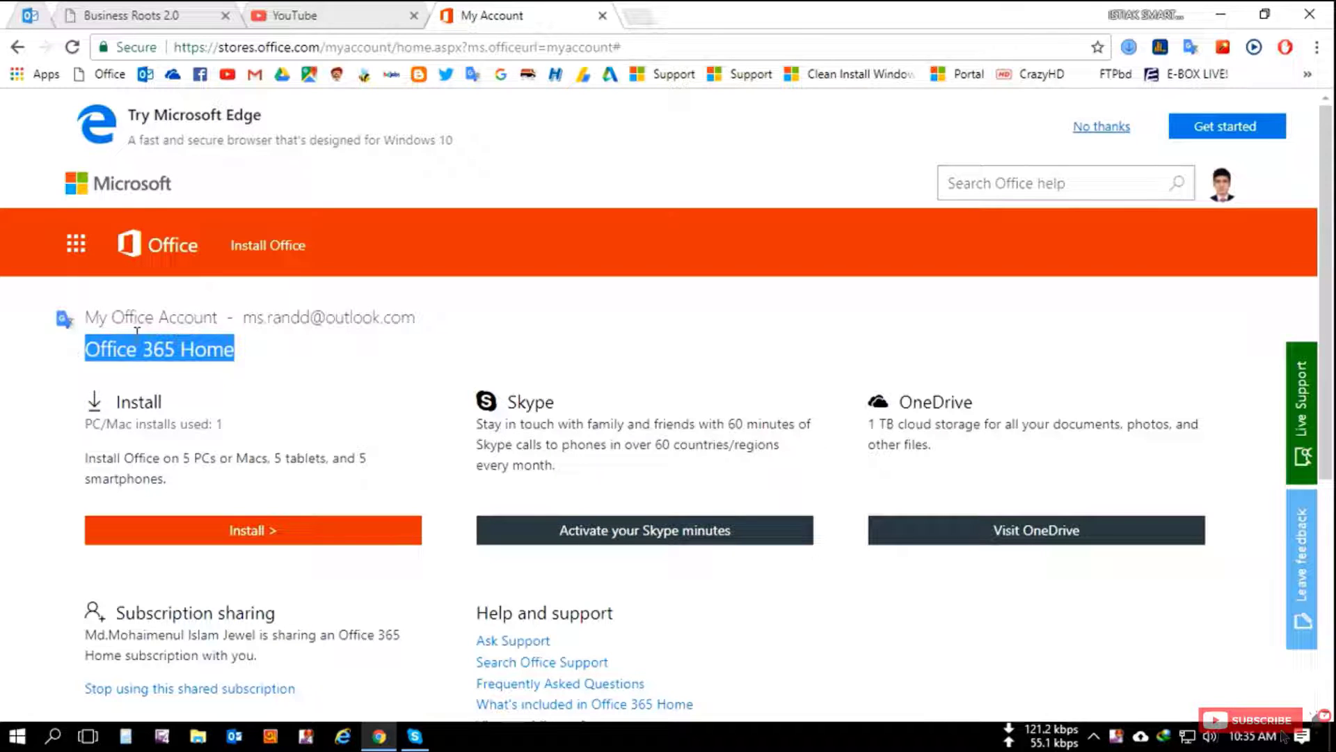
click(282, 362)
click(140, 409)
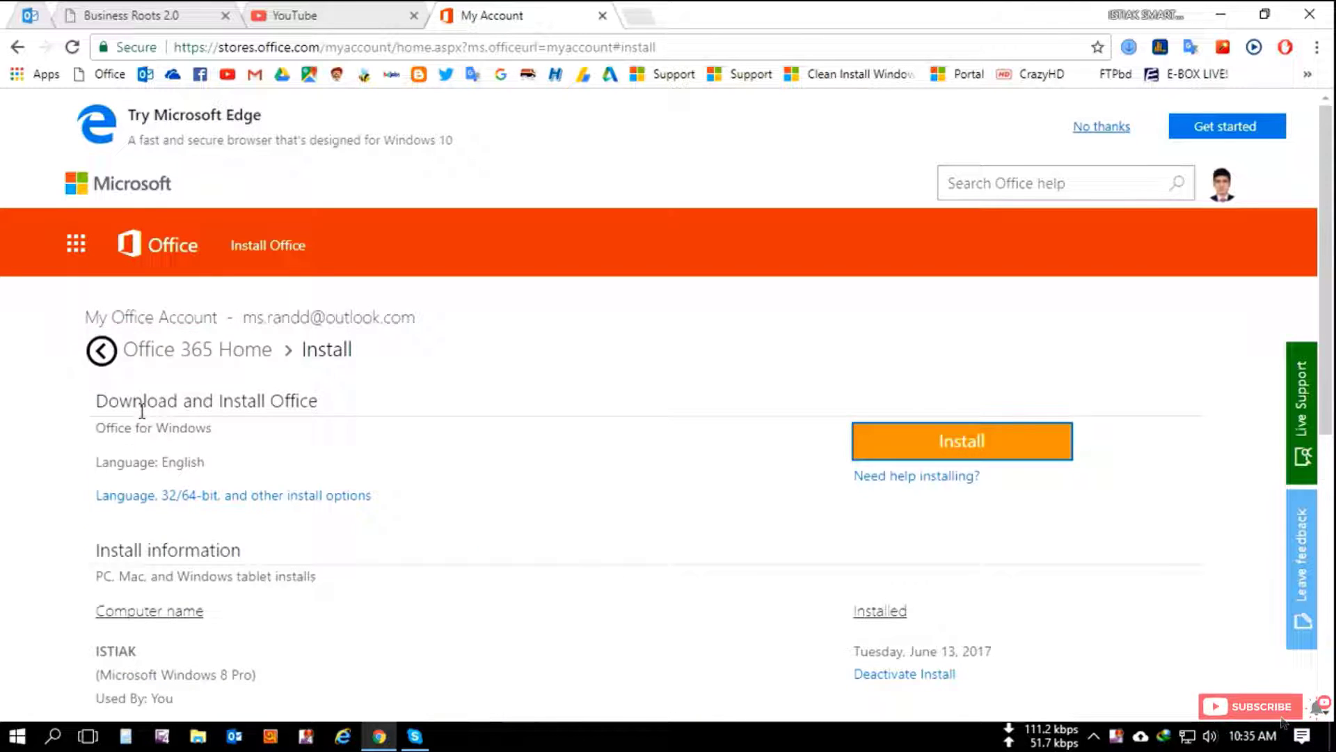
scroll(445, 480, down, 6)
scroll(473, 471, up, 3)
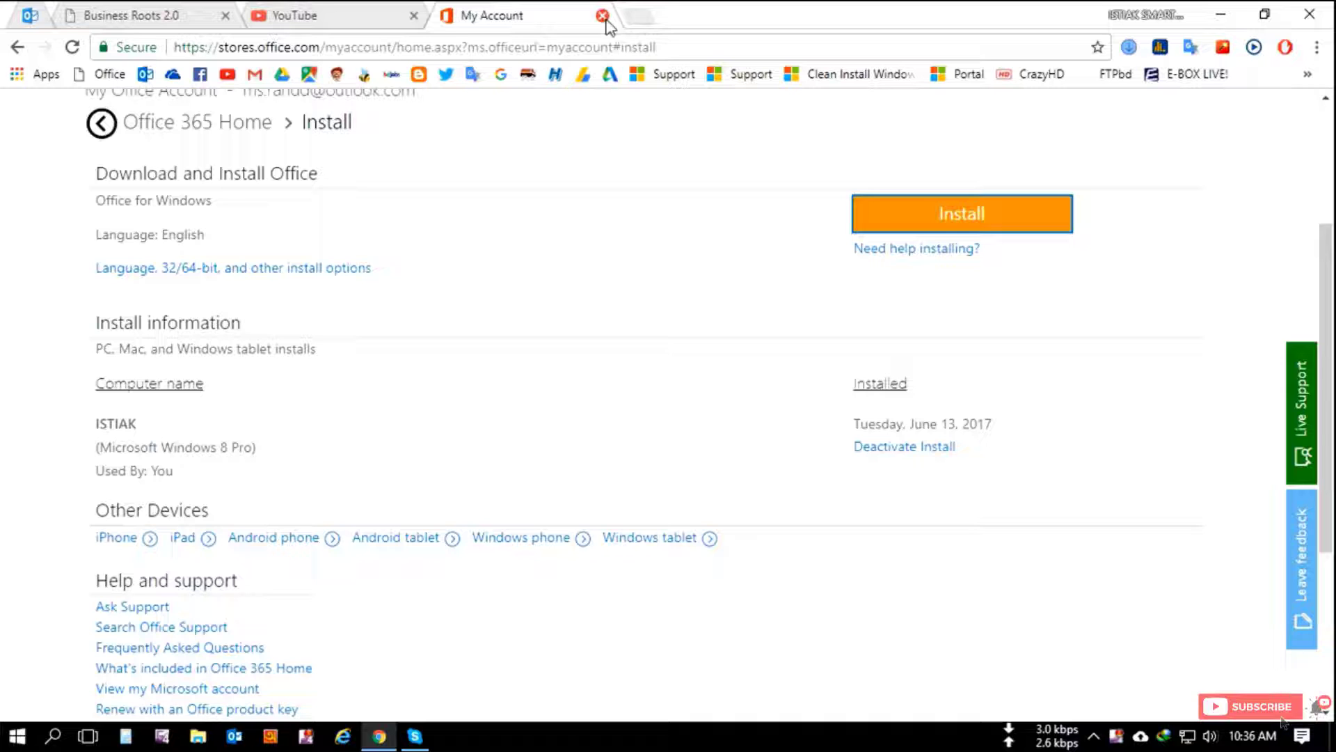
Step: Minimize Chrome, refresh the desktop and open New Microsoft Excel Worksheet in Excel
click(635, 17)
click(1220, 16)
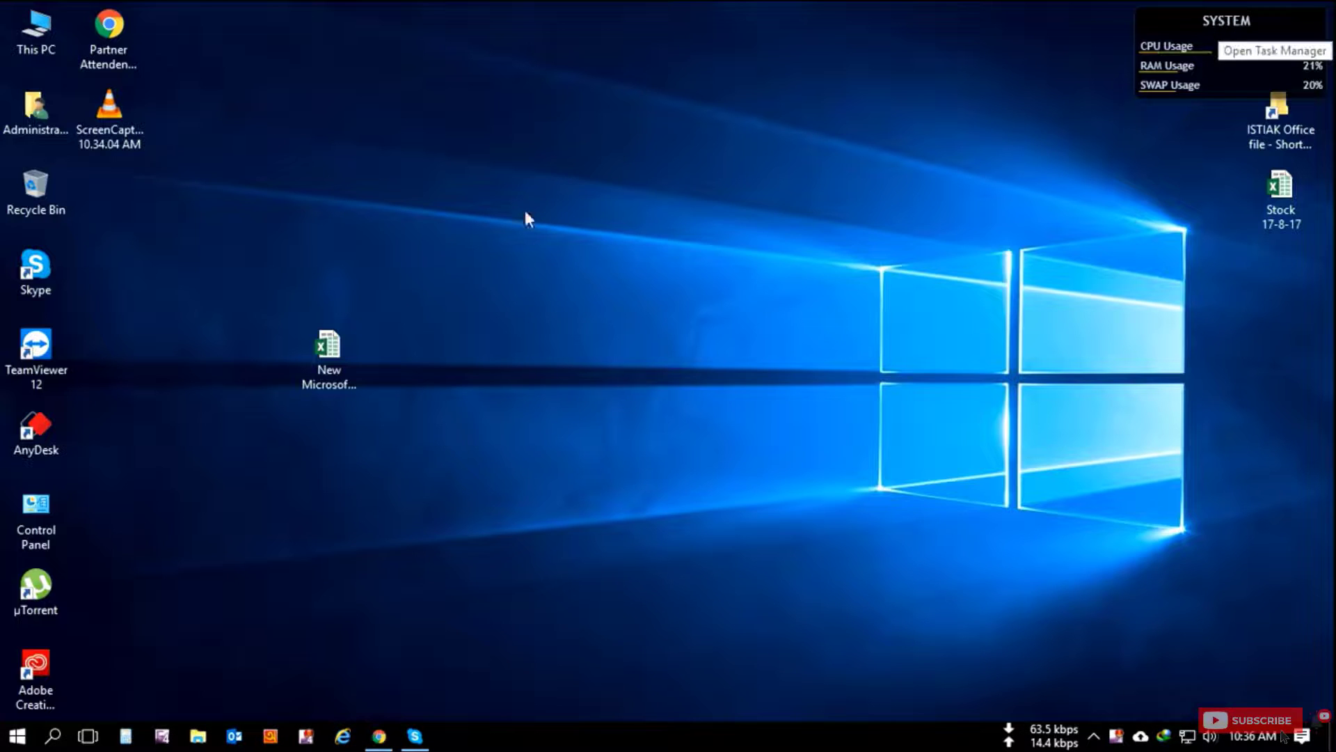
right_click(525, 212)
click(604, 322)
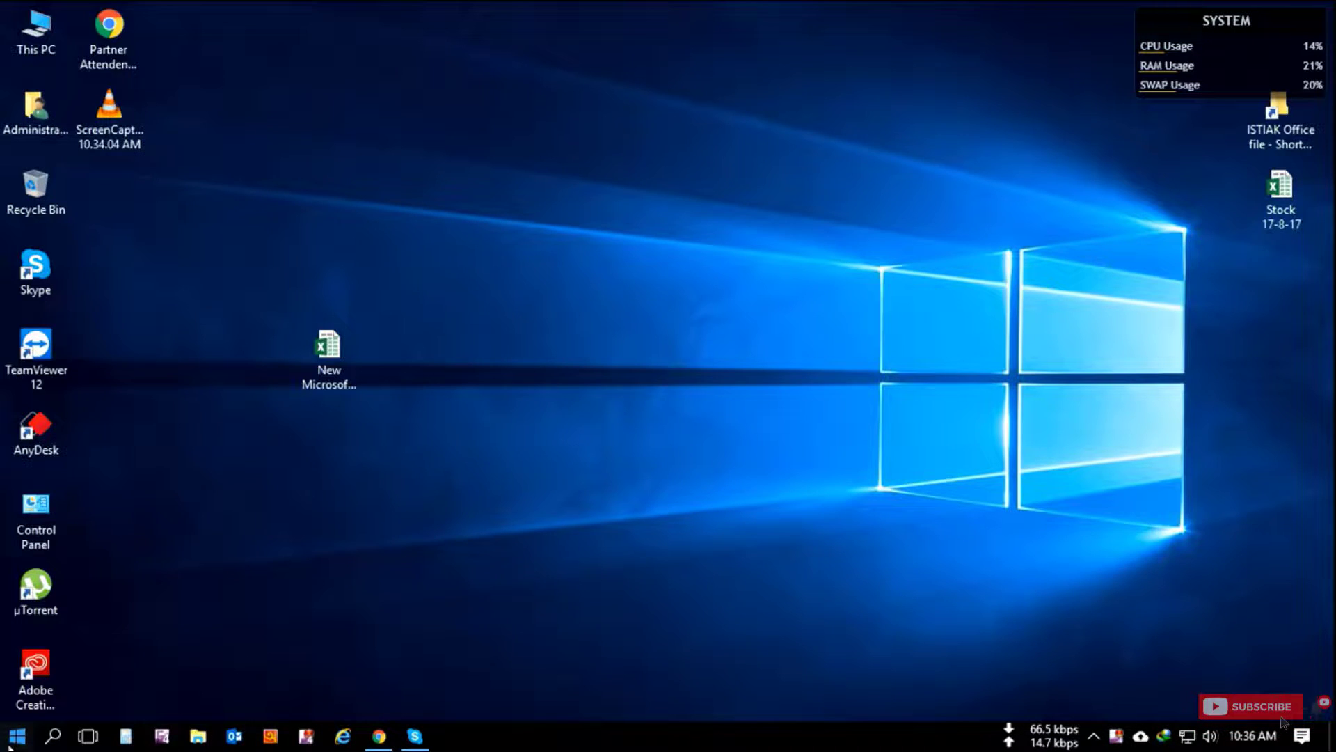
double_click(331, 365)
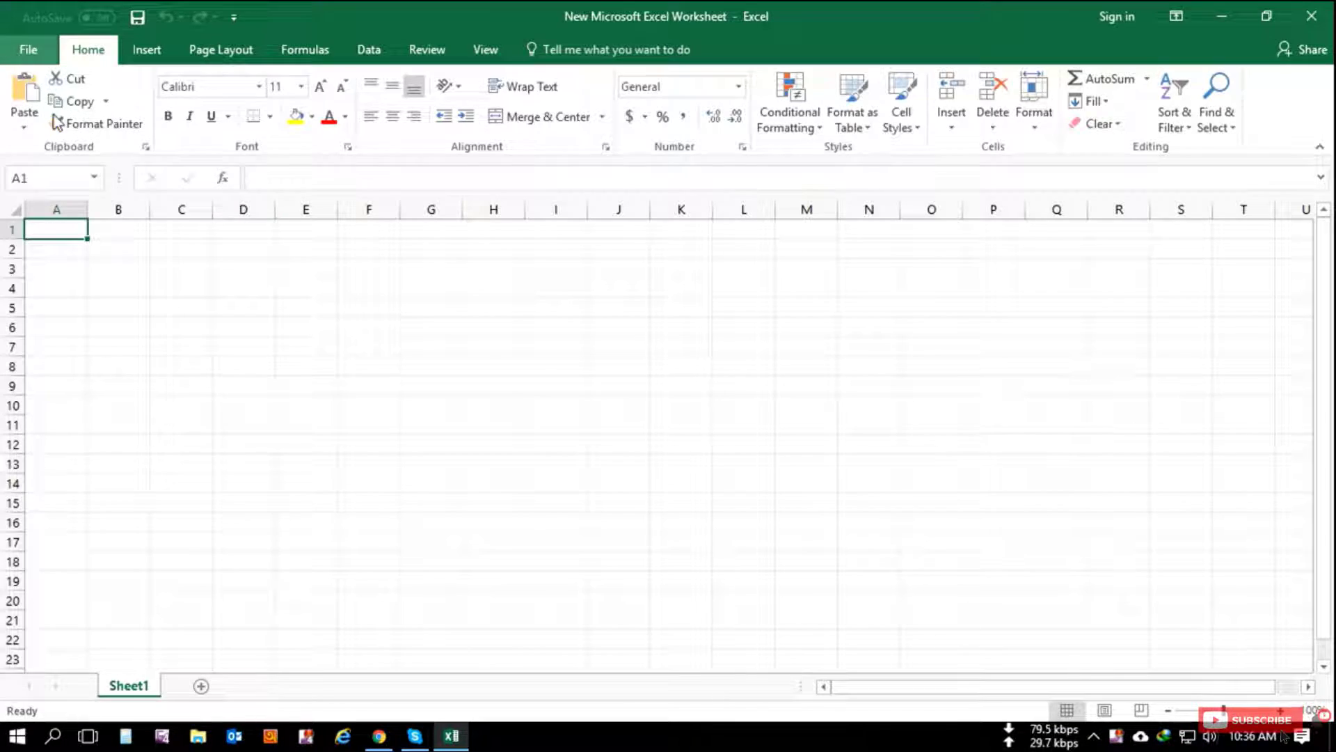
Step: Go to File > Account and choose Resolve on the deactivated Office 365 product
click(27, 49)
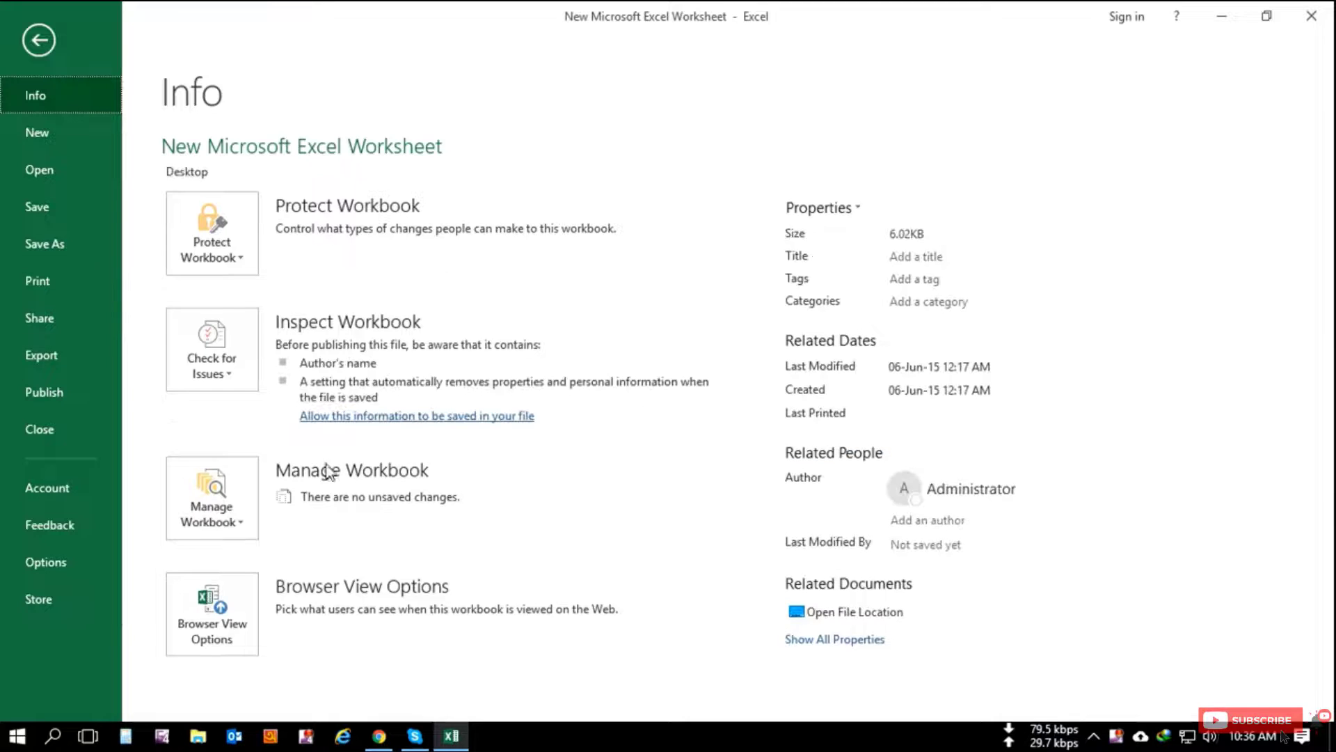
click(63, 486)
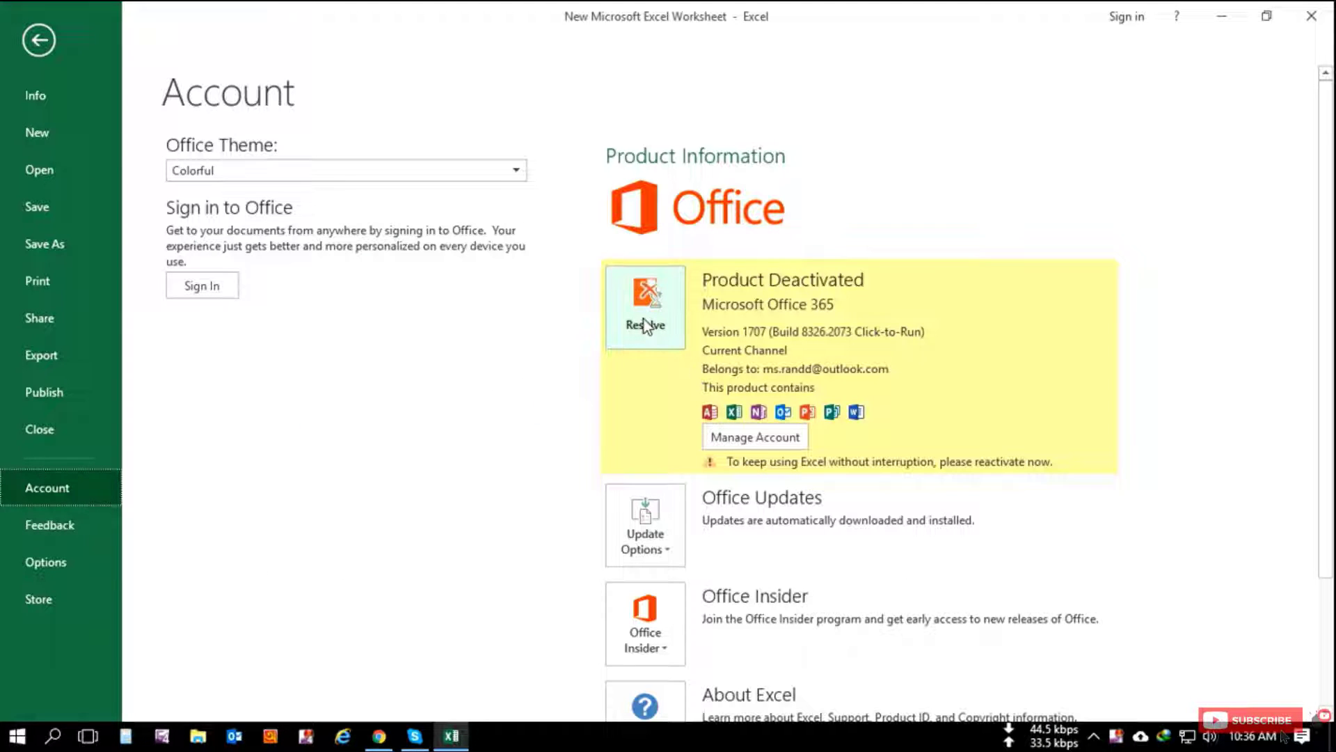
click(645, 322)
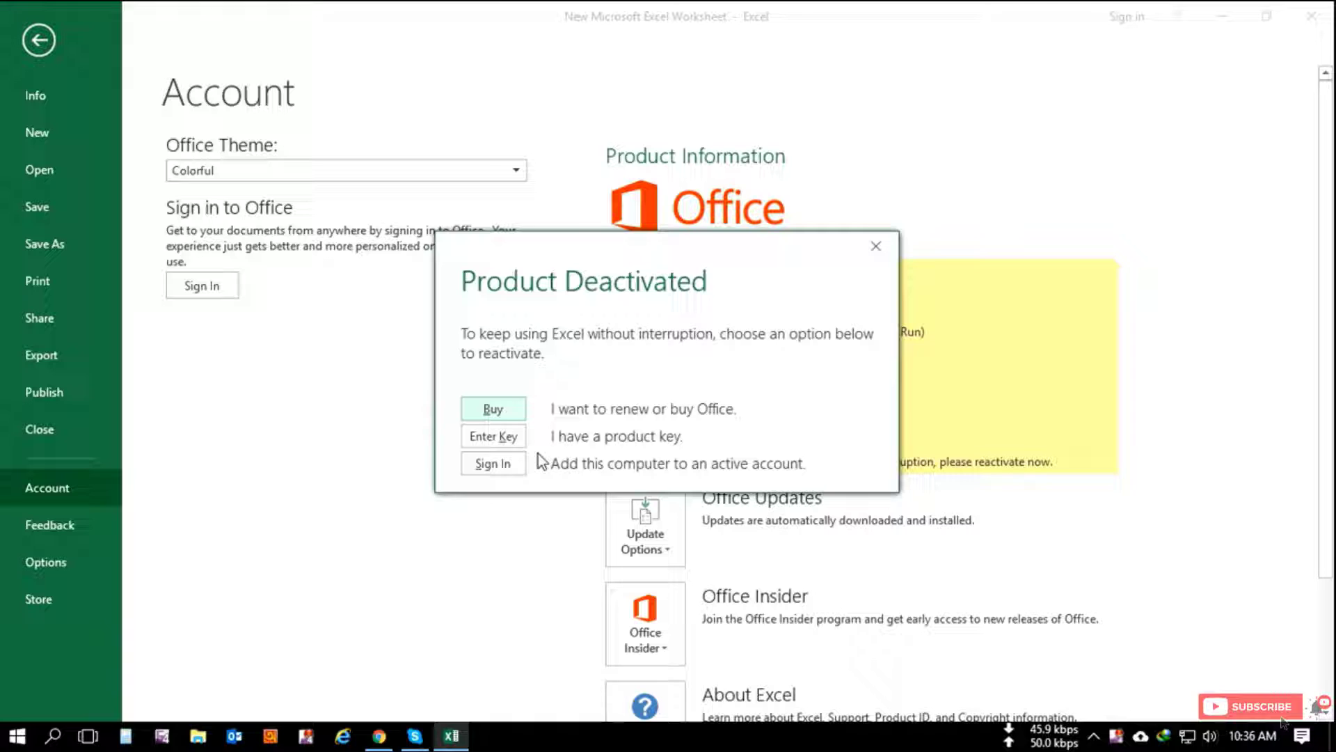
Step: Choose Sign In and submit the Microsoft account e-mail in Activate Office
click(490, 465)
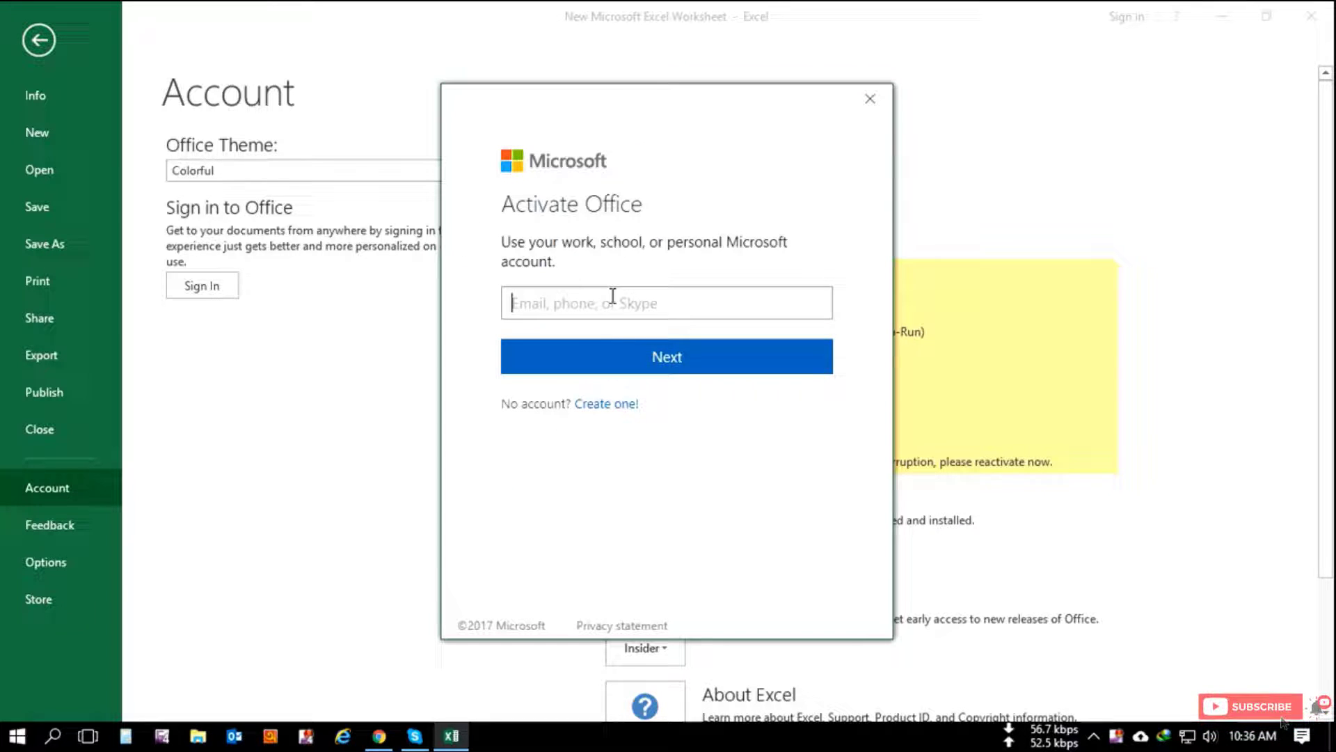
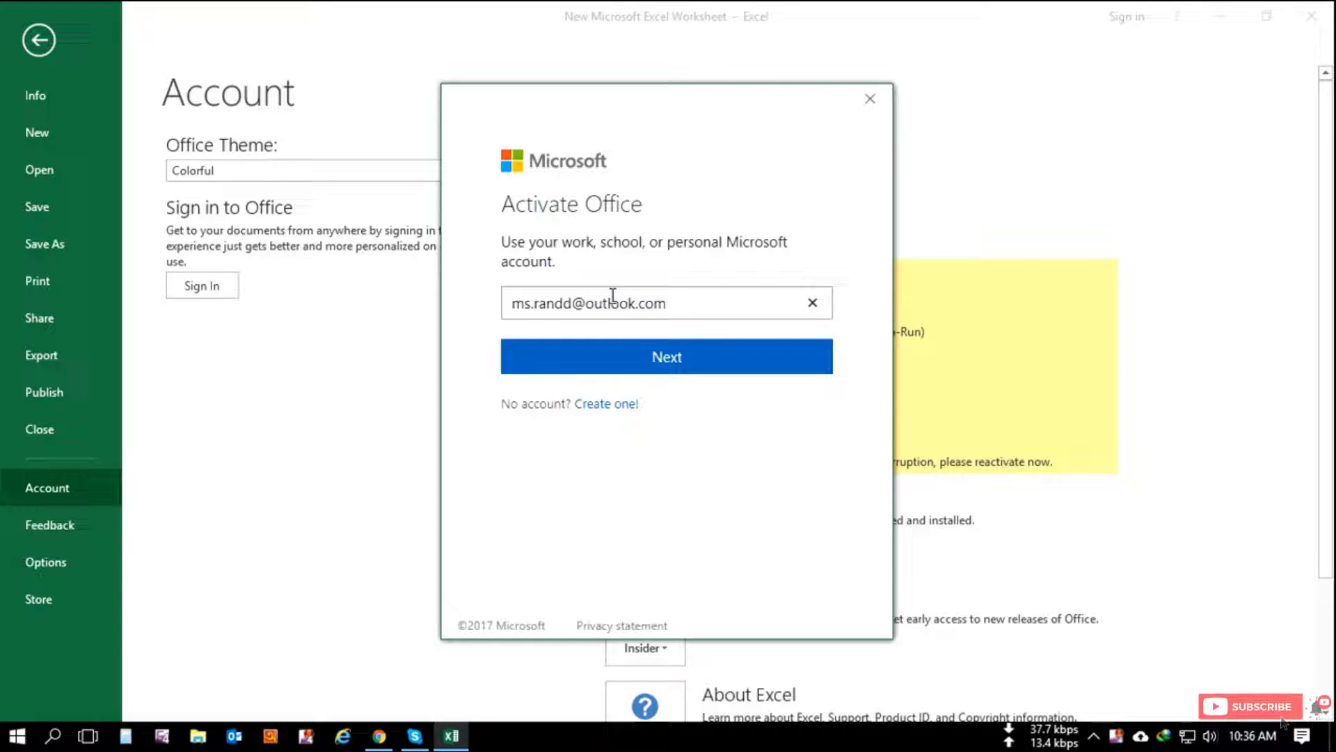
click(670, 364)
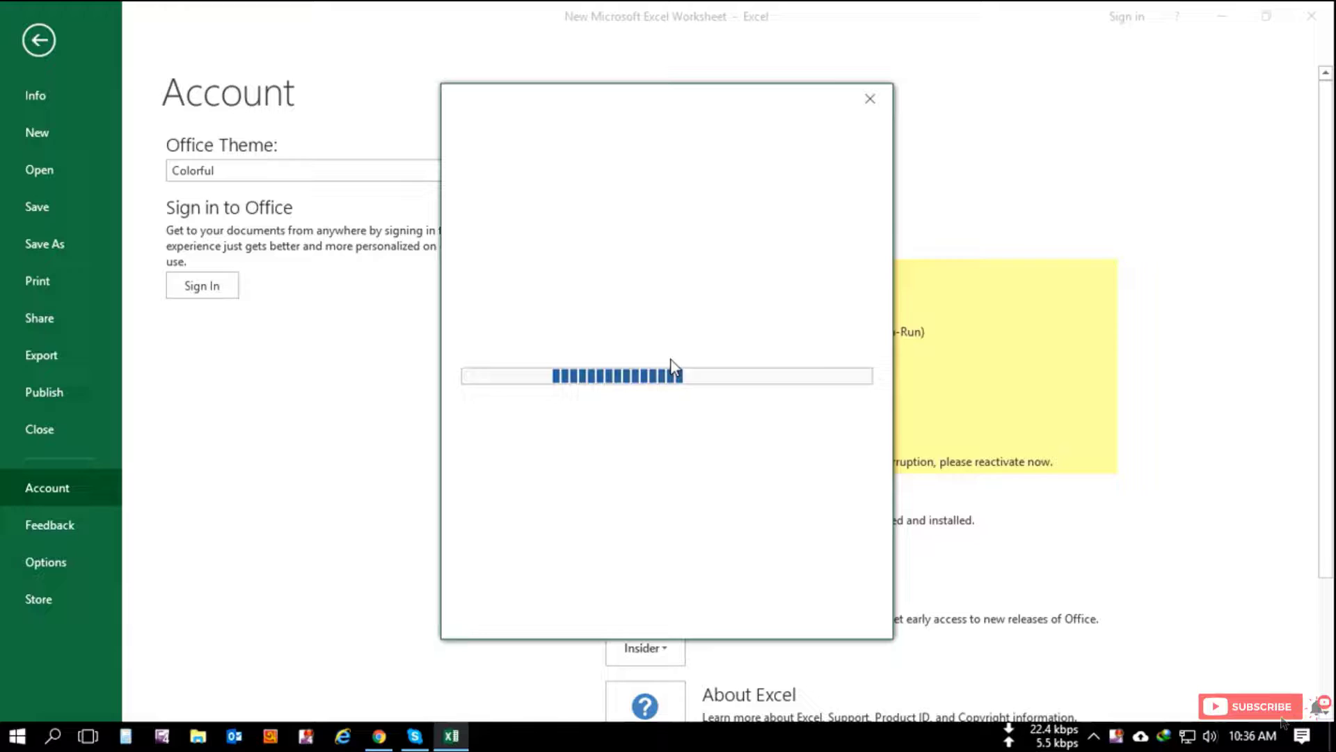
Step: Enter the account password and sign in
text(••)
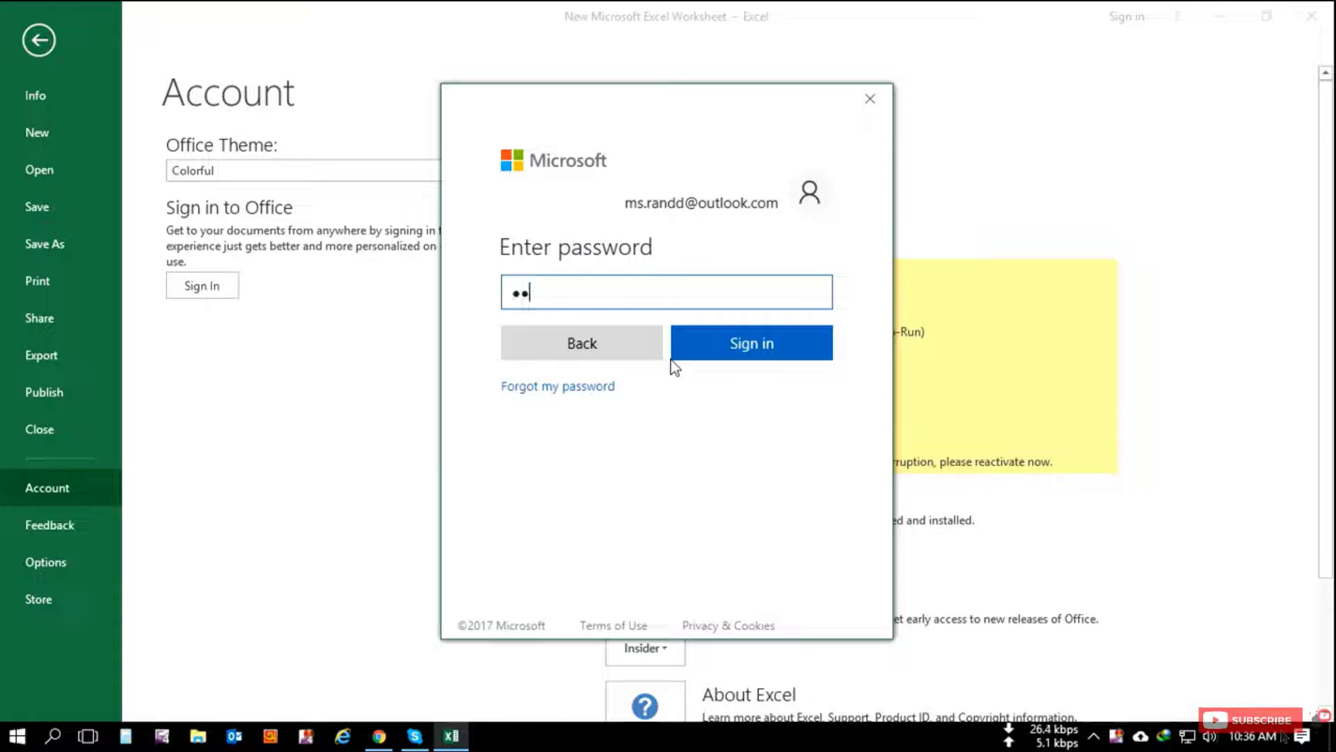
text(••••••)
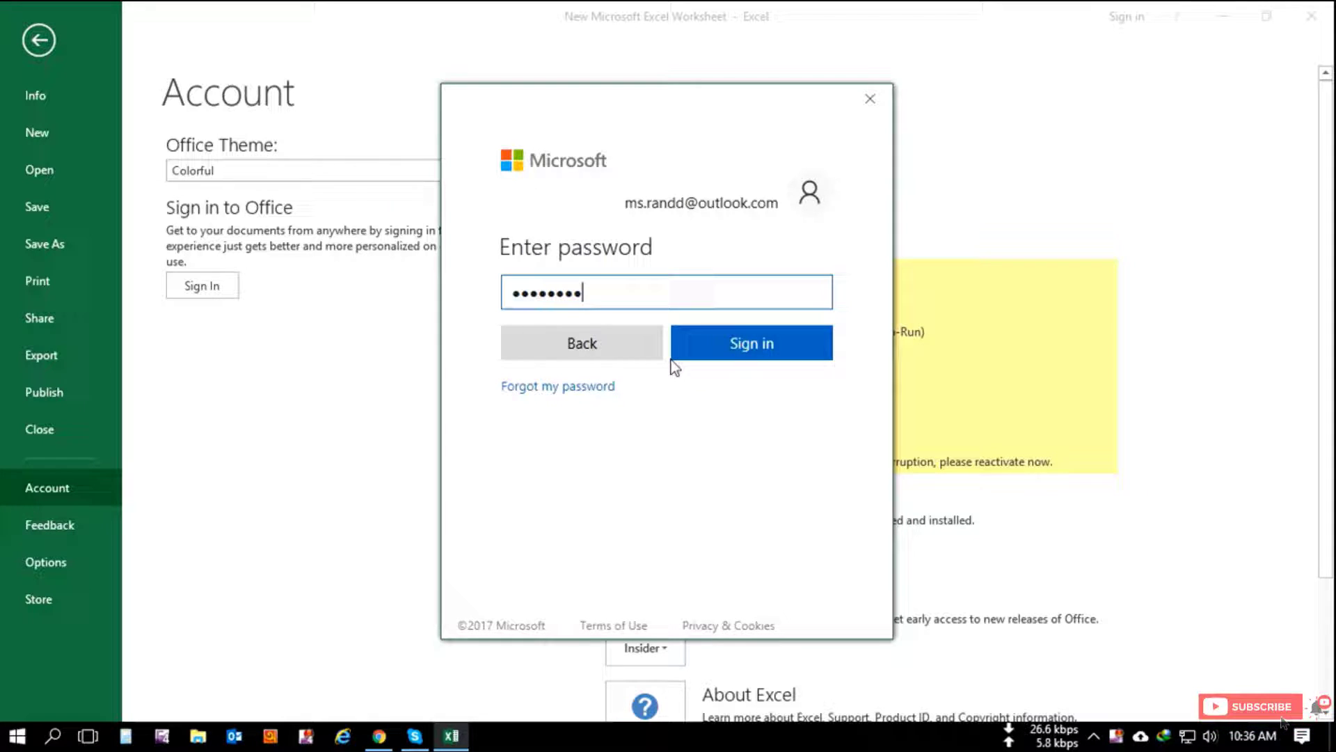
text(•)
click(768, 352)
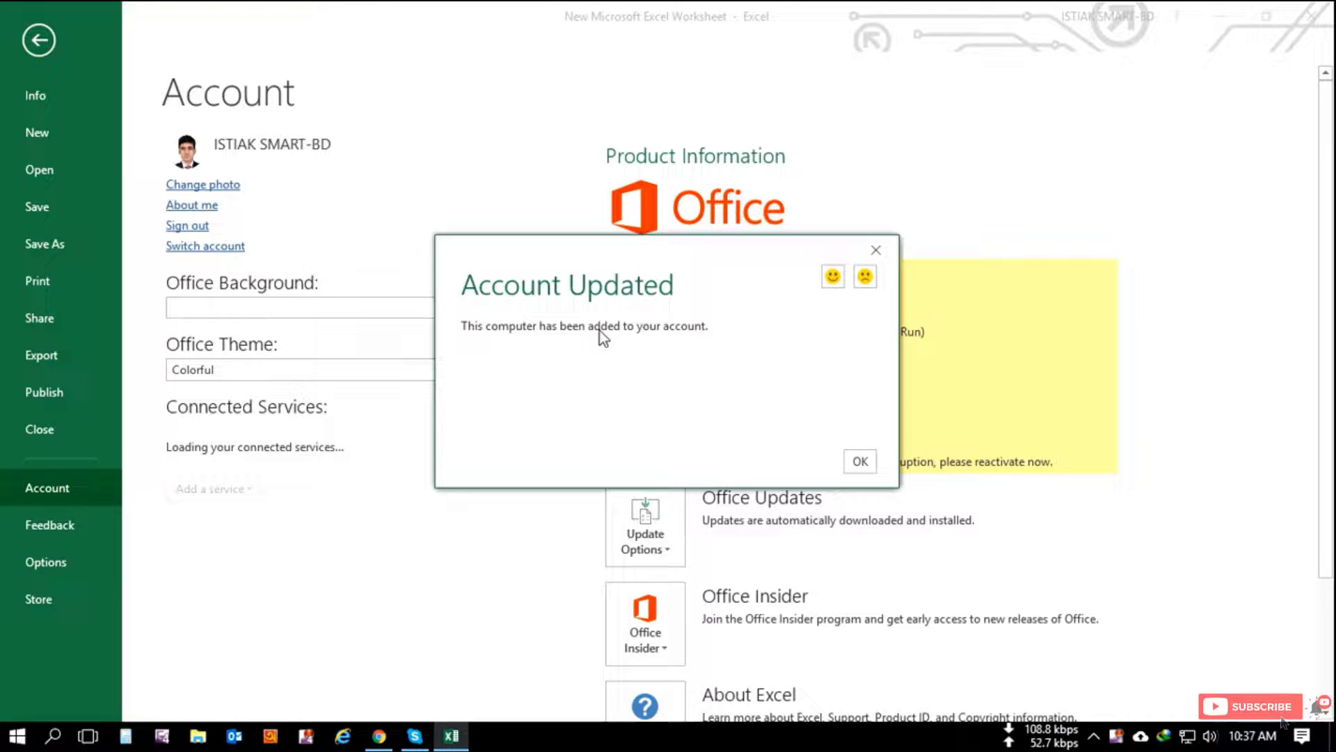
Step: Acknowledge the Account Updated message so Office 365 shows as a Subscription Product
click(860, 461)
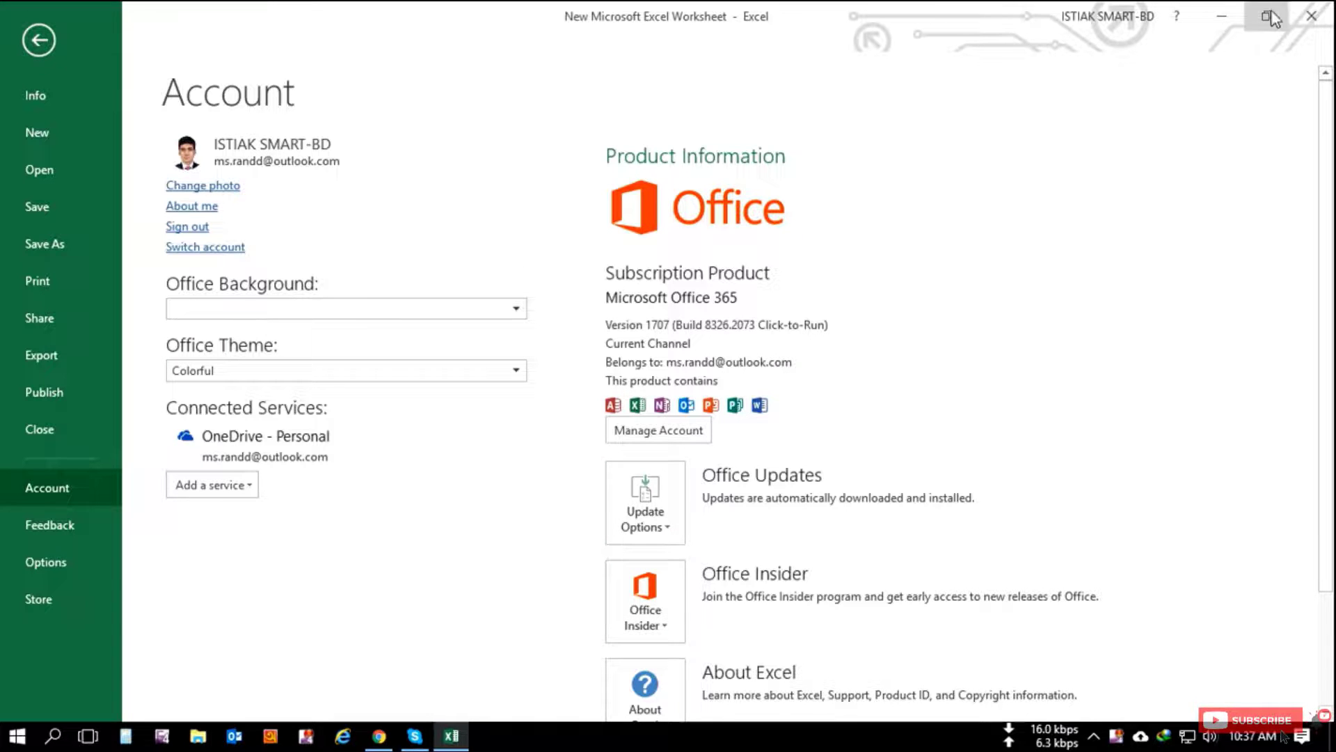
Step: Close Excel, refresh the desktop, and reload the Office 365 My Account install page in Chrome
click(1311, 15)
right_click(376, 268)
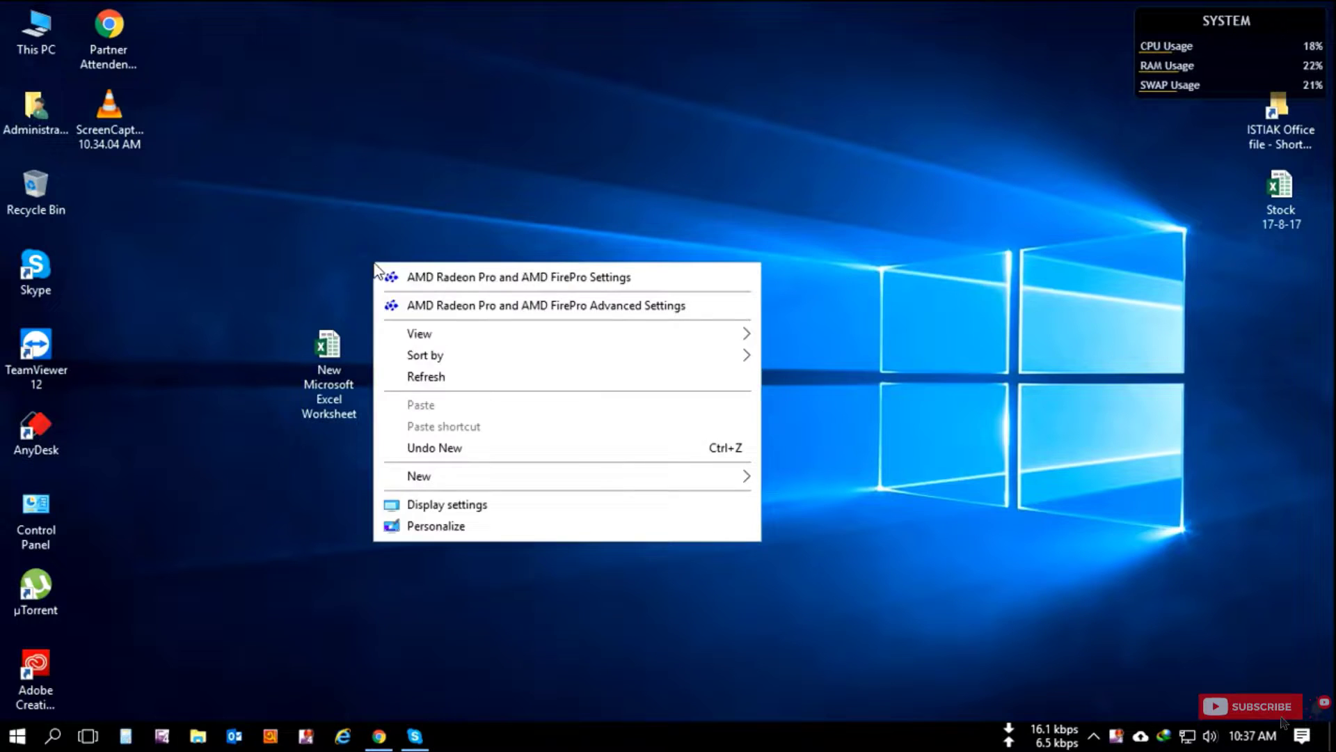
click(462, 377)
click(379, 736)
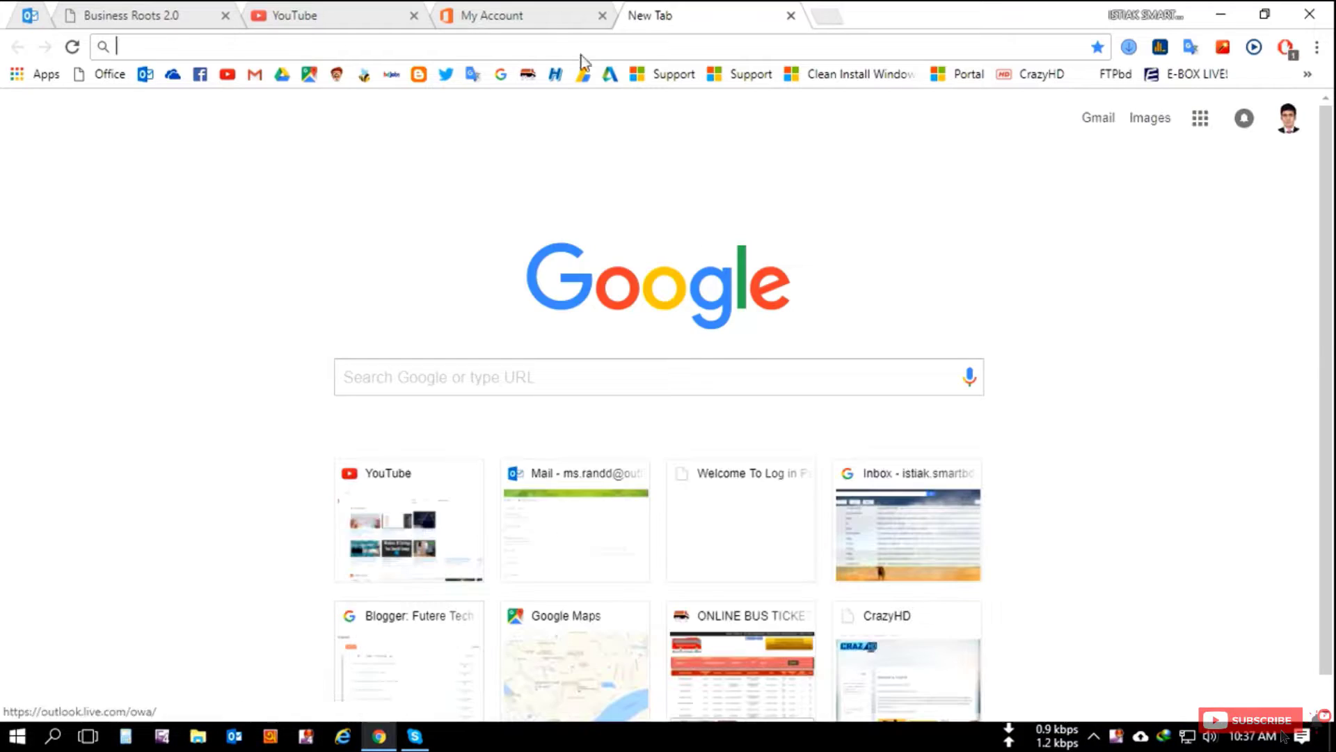
click(531, 16)
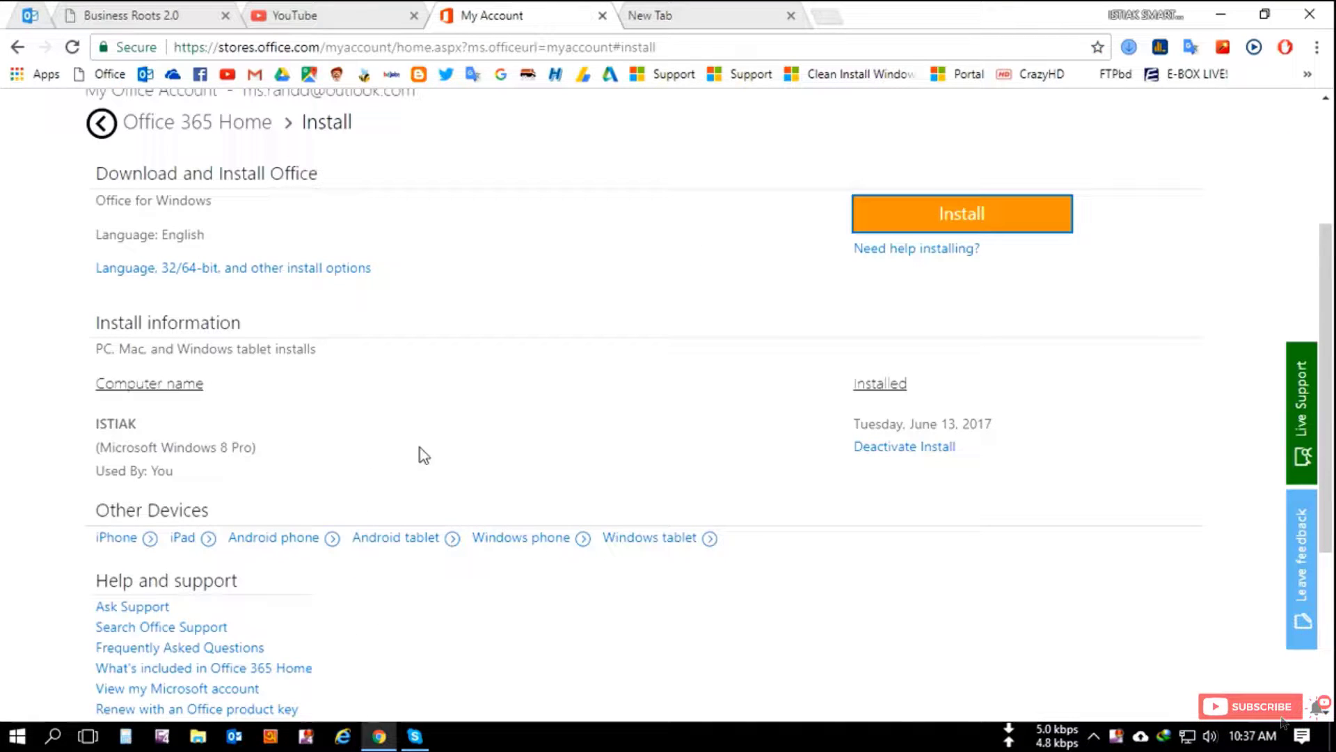
click(70, 48)
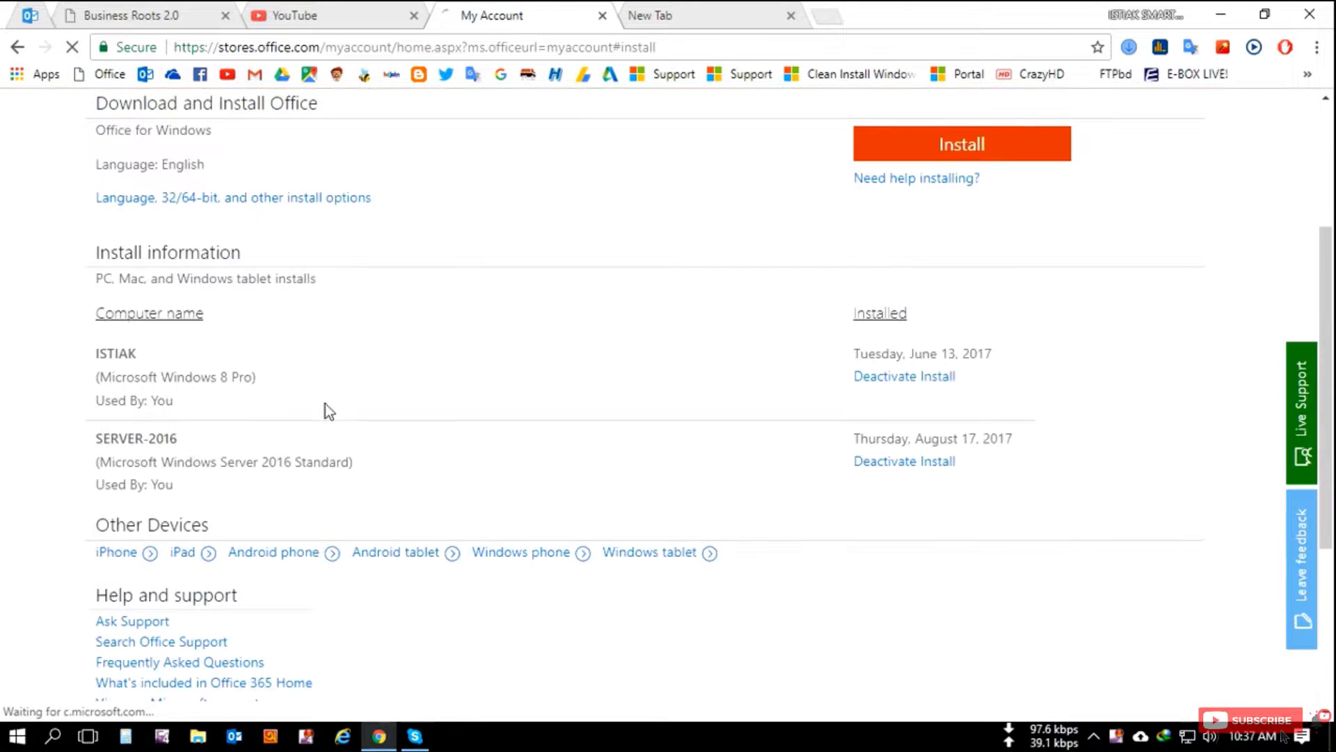
Step: Highlight the new SERVER-2016 computer, its August 17, 2017 install date, and the Office 365 Home heading
scroll(325, 404, down, 3)
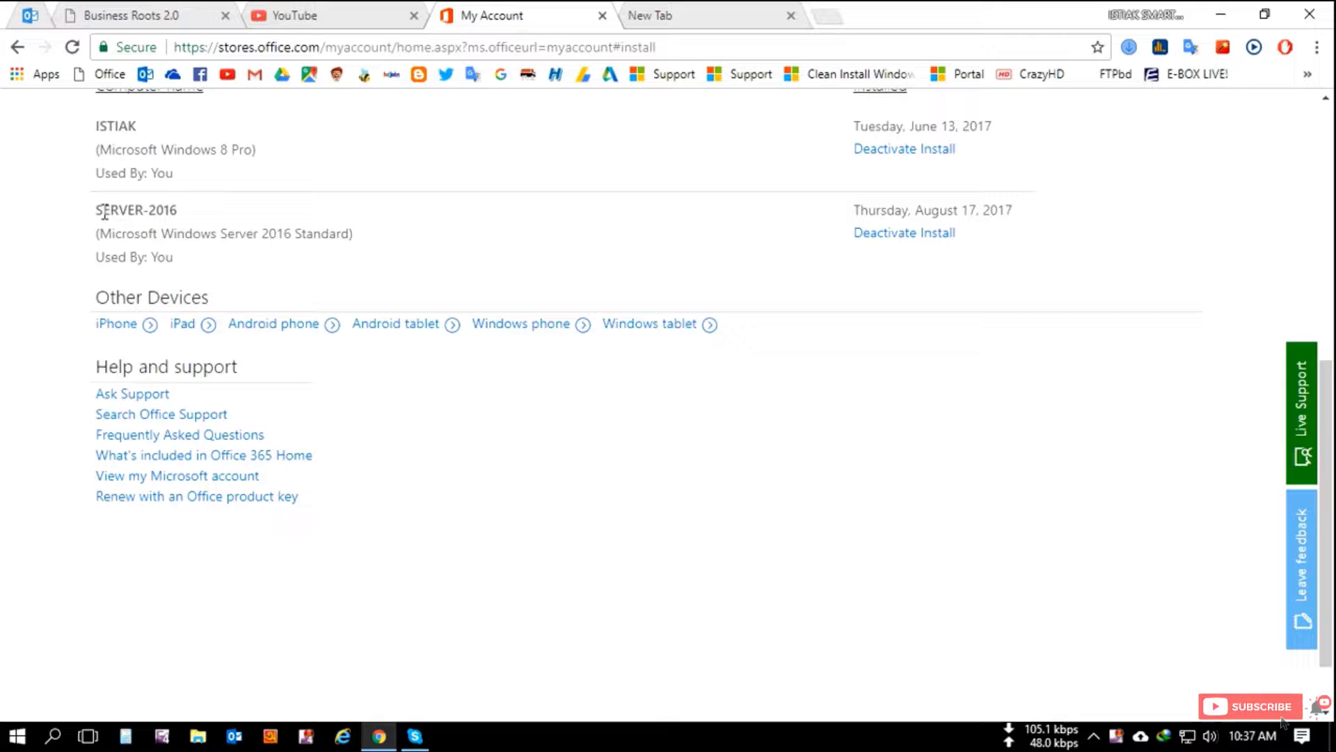
drag(105, 213, 232, 218)
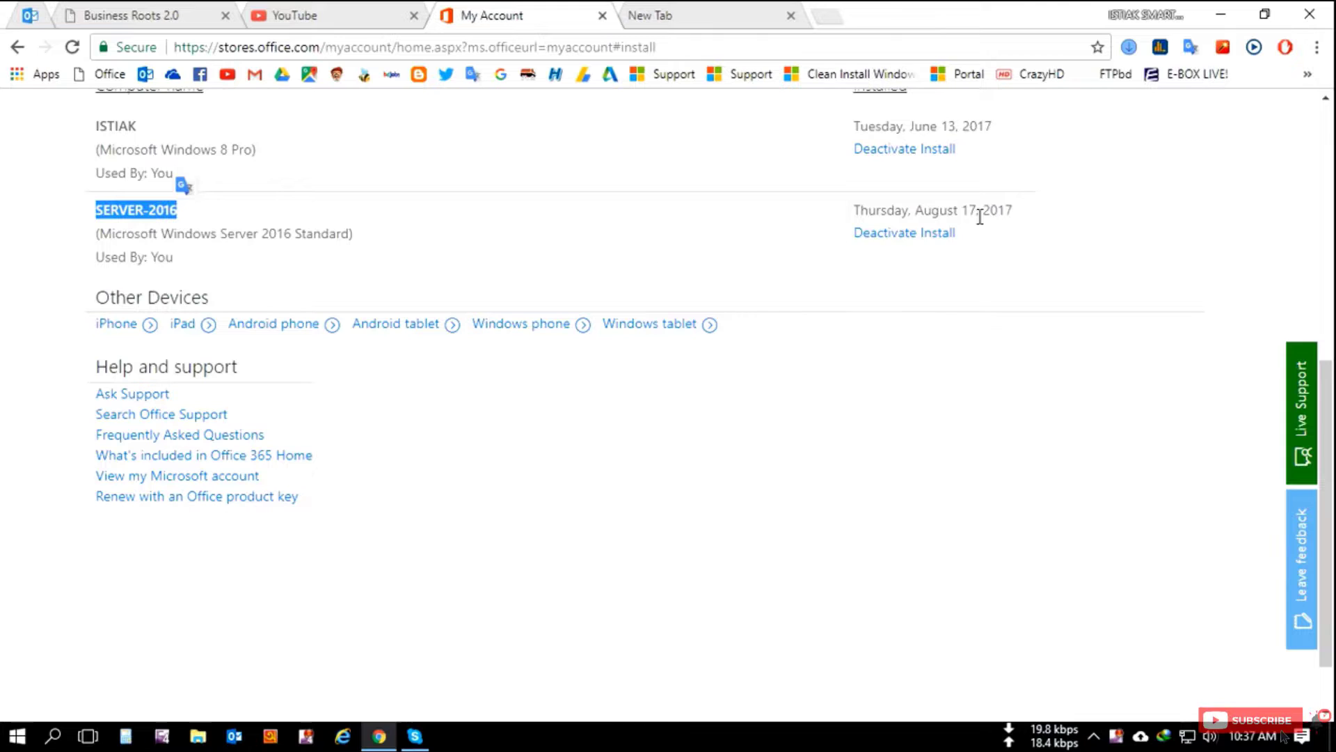
drag(923, 213, 954, 211)
scroll(773, 279, up, 3)
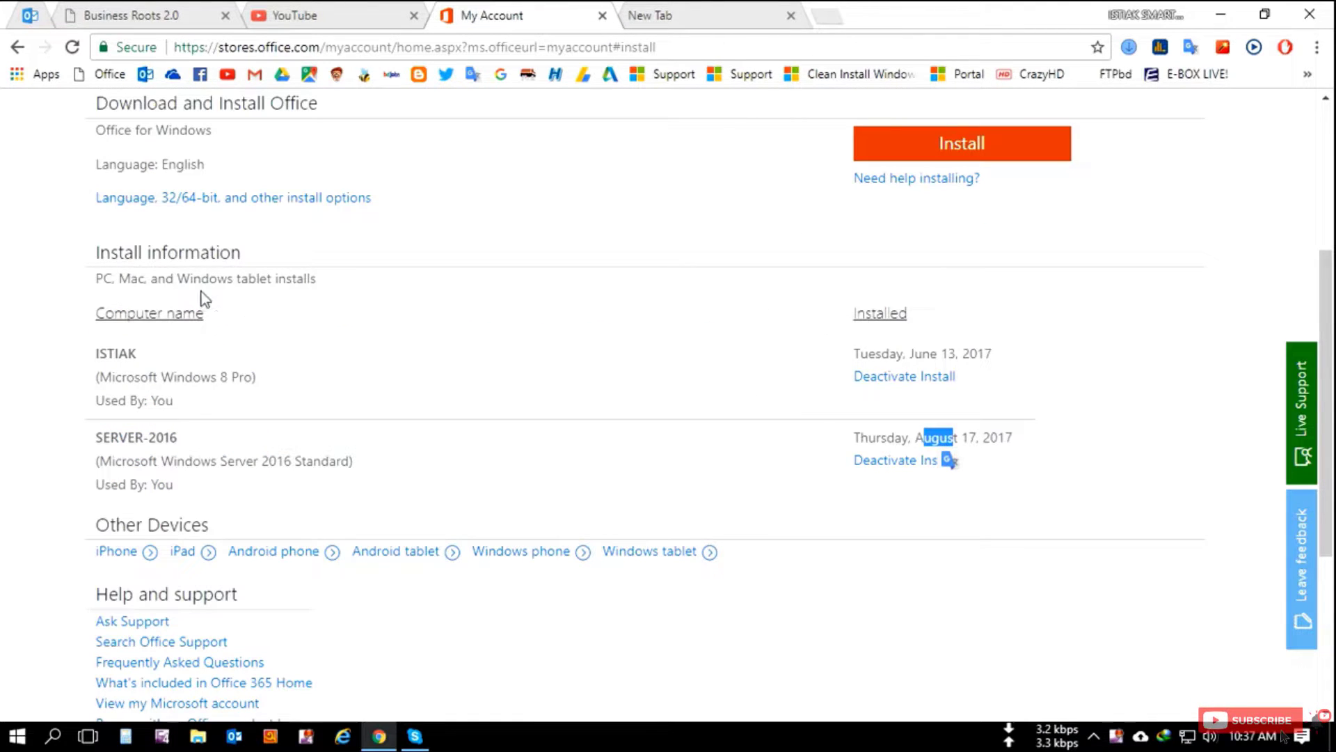
scroll(220, 415, up, 3)
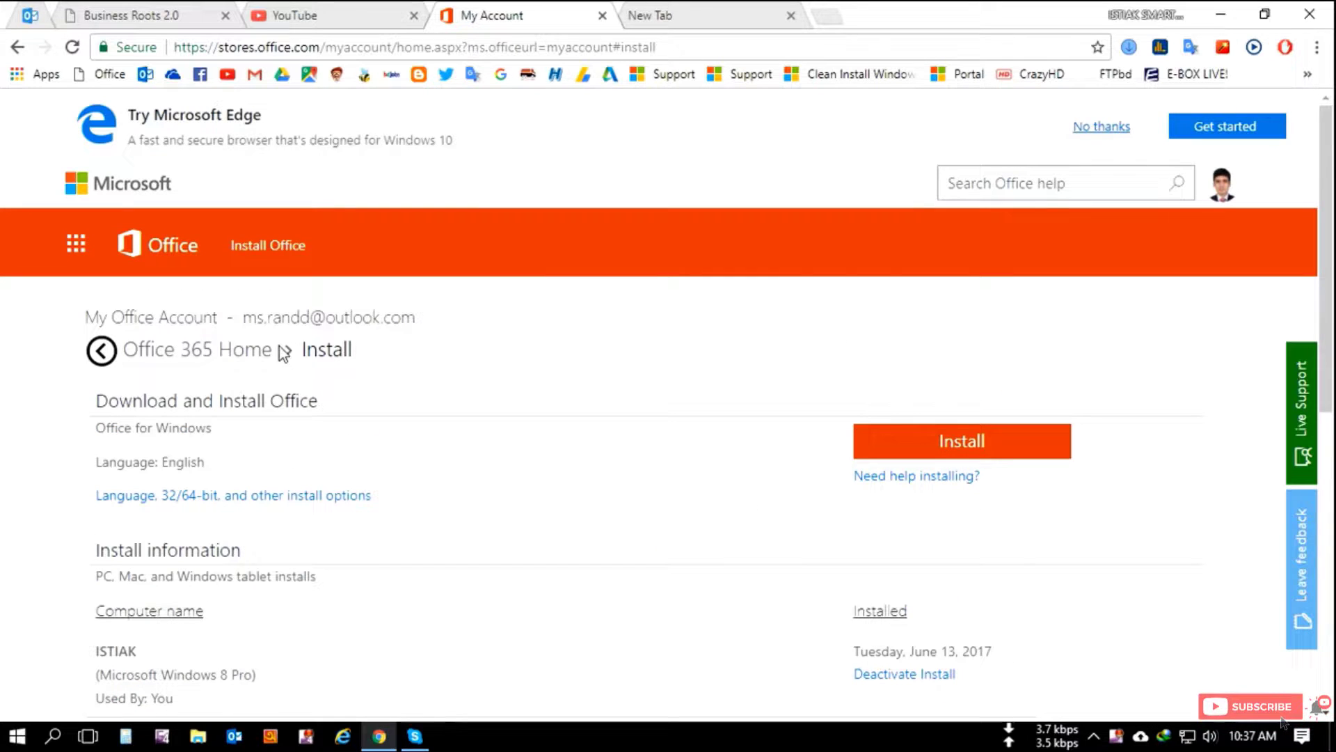
drag(278, 350, 251, 352)
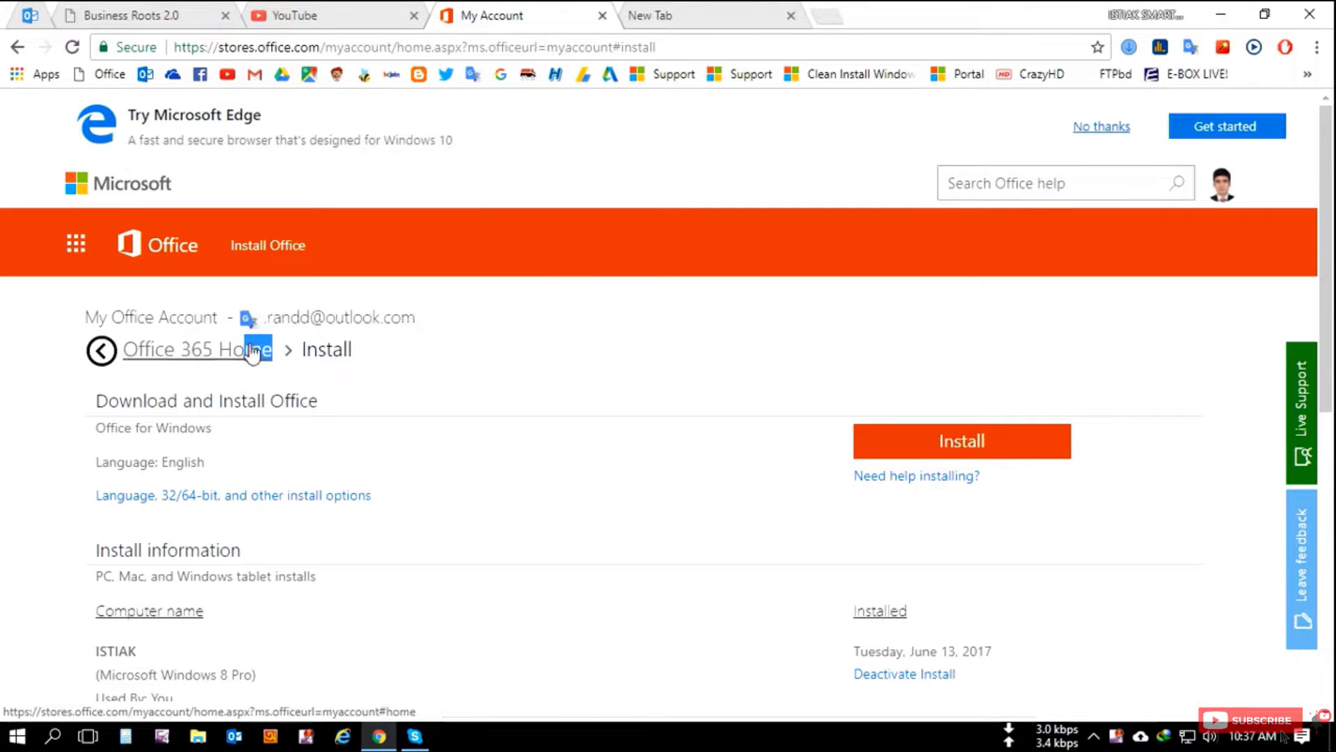
click(495, 362)
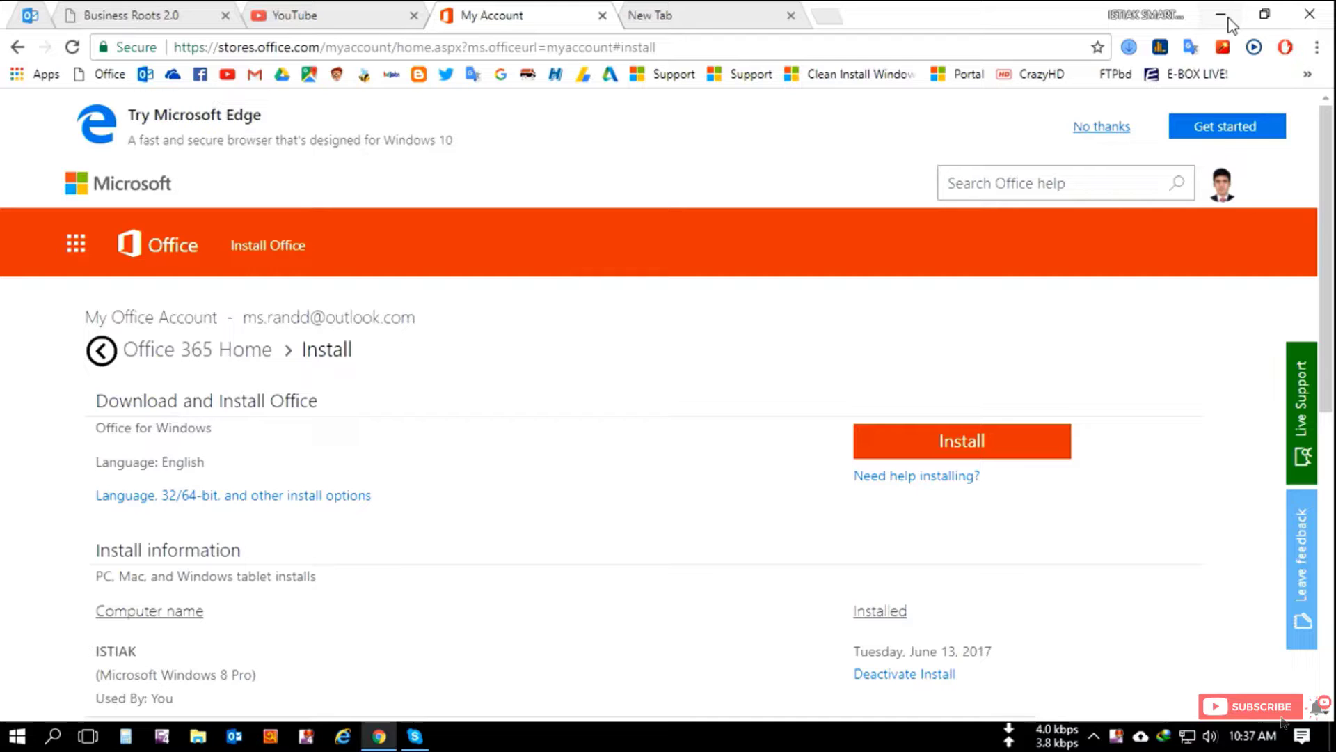